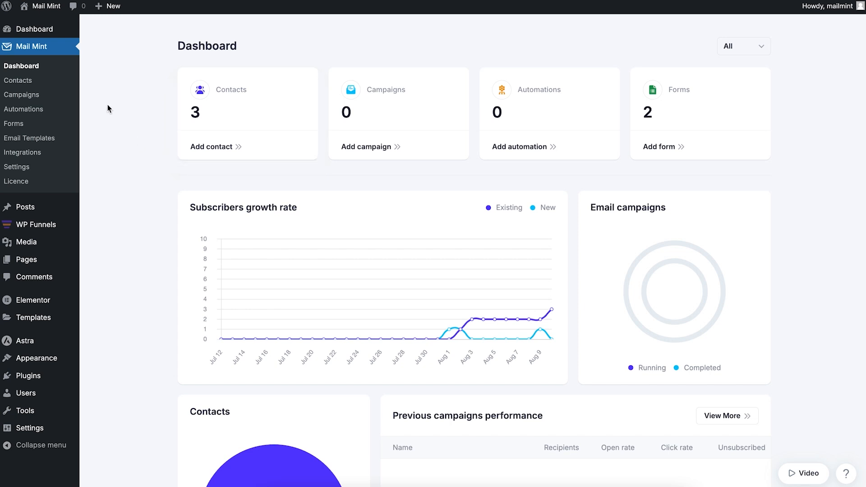
- Create a new regular email campaign and title it "Weekly Newsletter"
left_click(45, 96)
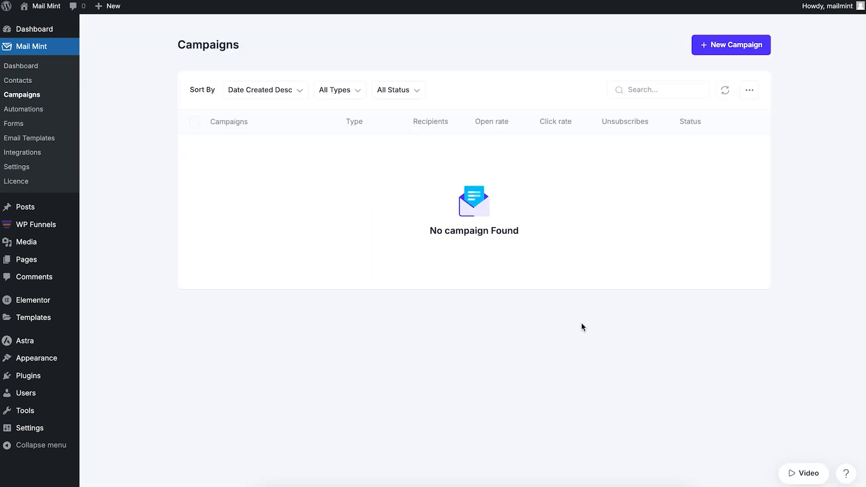
left_click(740, 49)
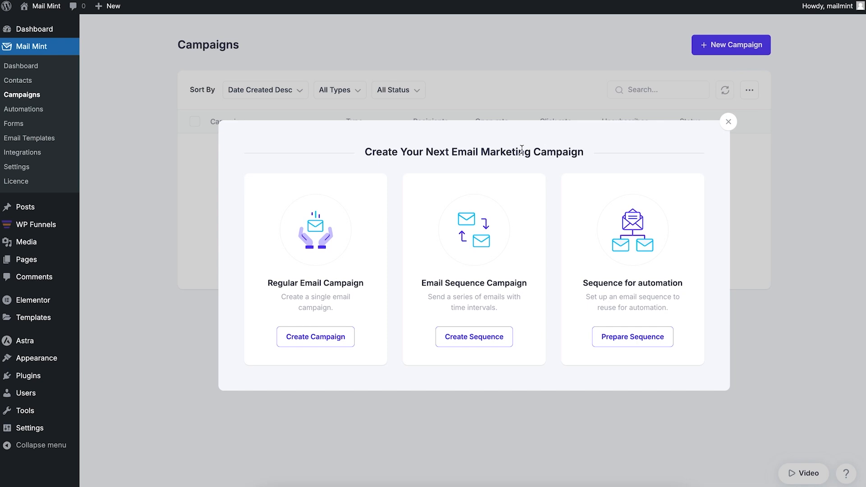
left_click(314, 339)
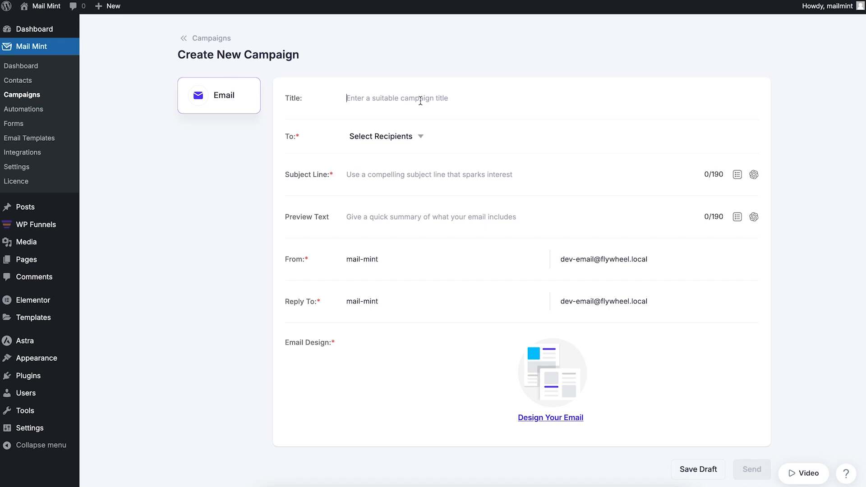
left_click(421, 100)
type("Weekly N")
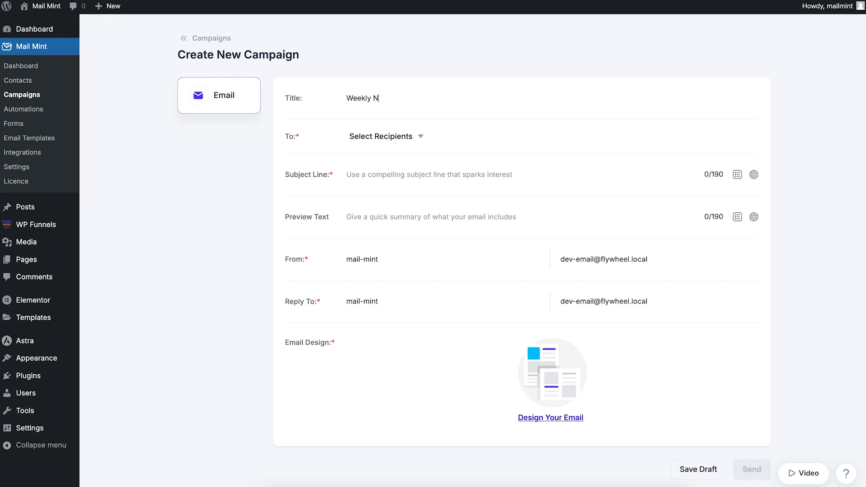
type("ewsletter")
- Select All Lists as the campaign's recipients
left_click(419, 137)
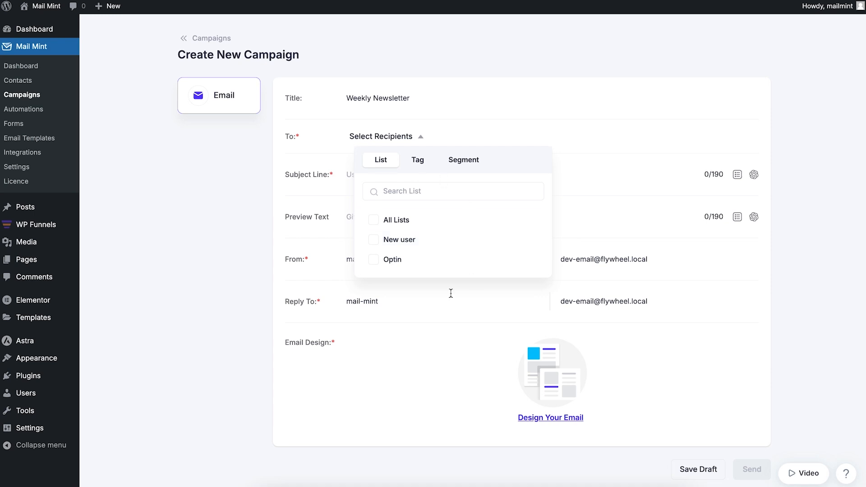
left_click(372, 220)
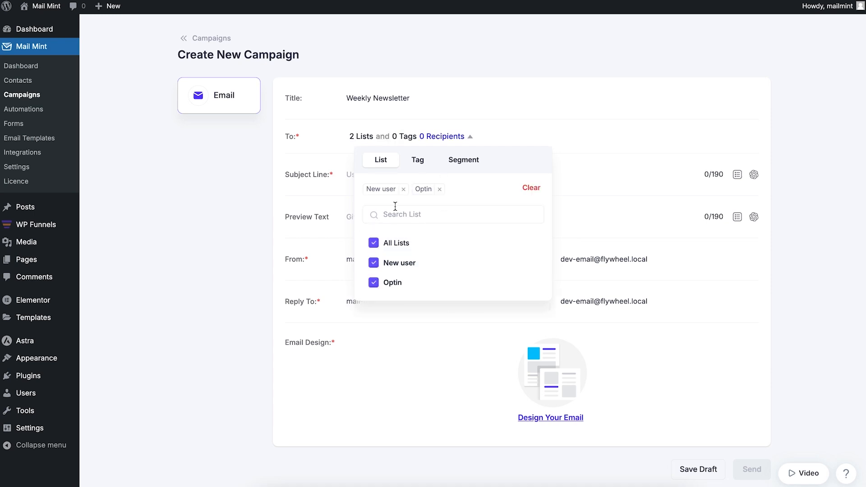
left_click(587, 133)
- Enter the subject line "Read our latest articles and boost your marketing skills"
left_click(452, 171)
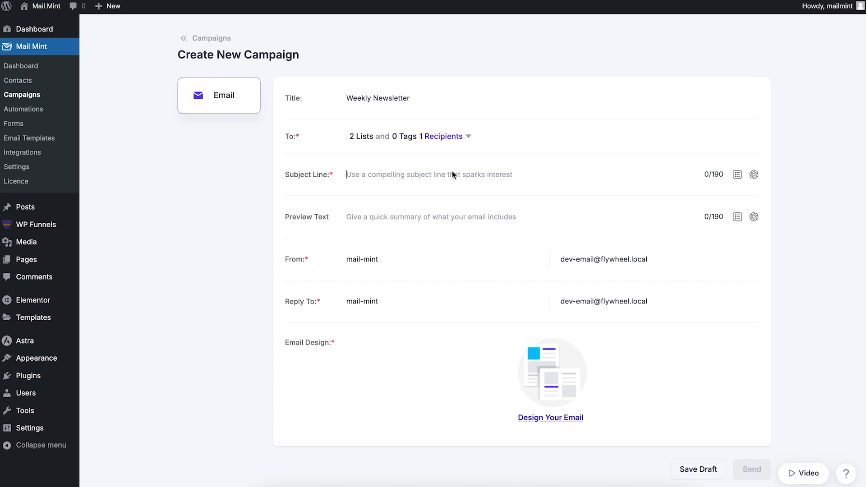
type("Read o")
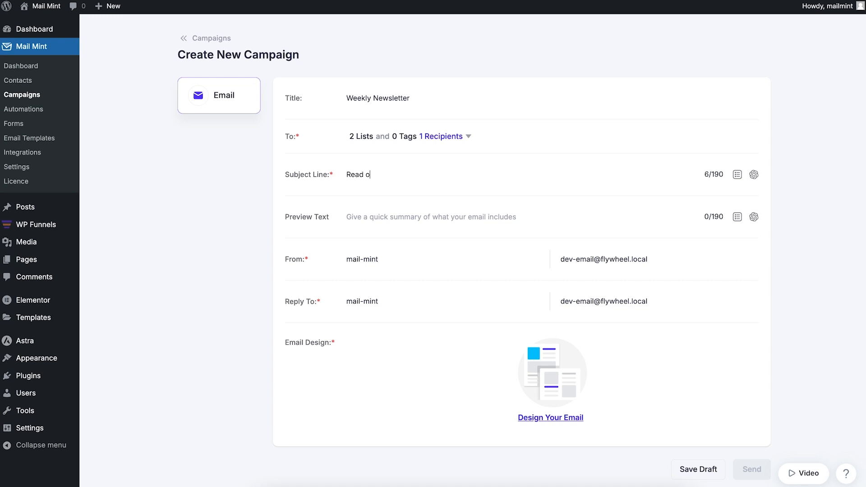
type("ur latest articles and boos")
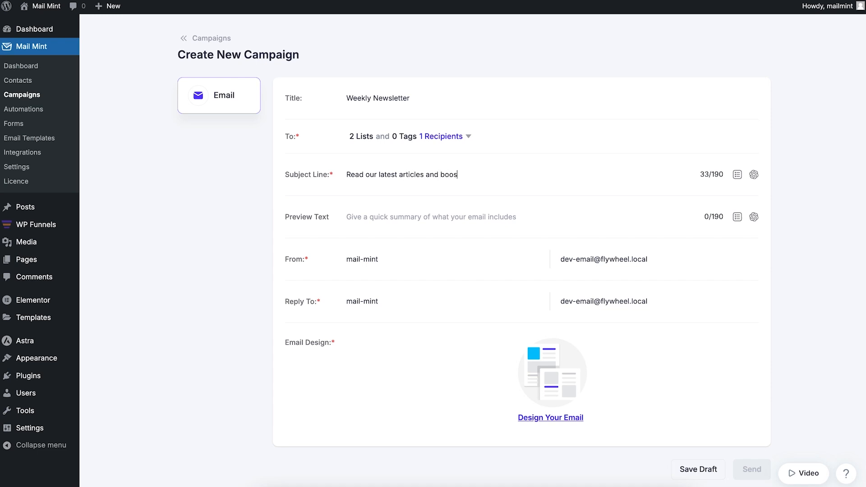
type("t your marketing skills")
- Enter the preview text "Here's the latest update on exclusive marketing guides just for you."
left_click(420, 214)
type("Here's th")
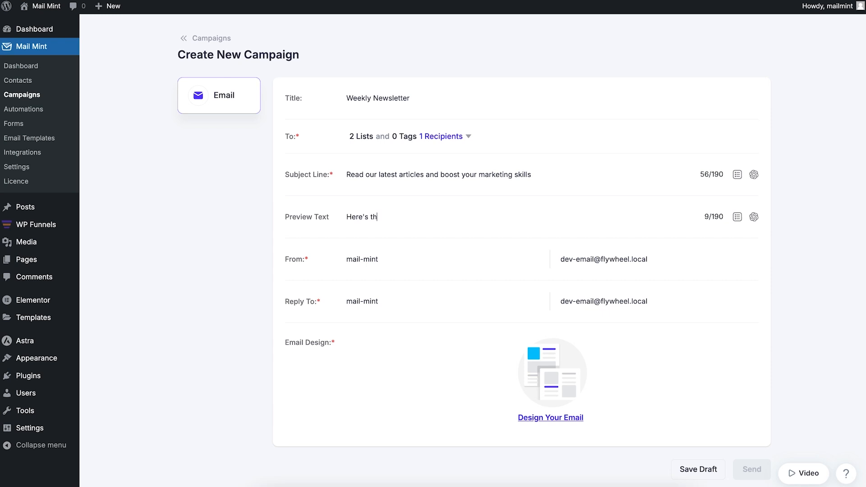
type("e latest update on exclu")
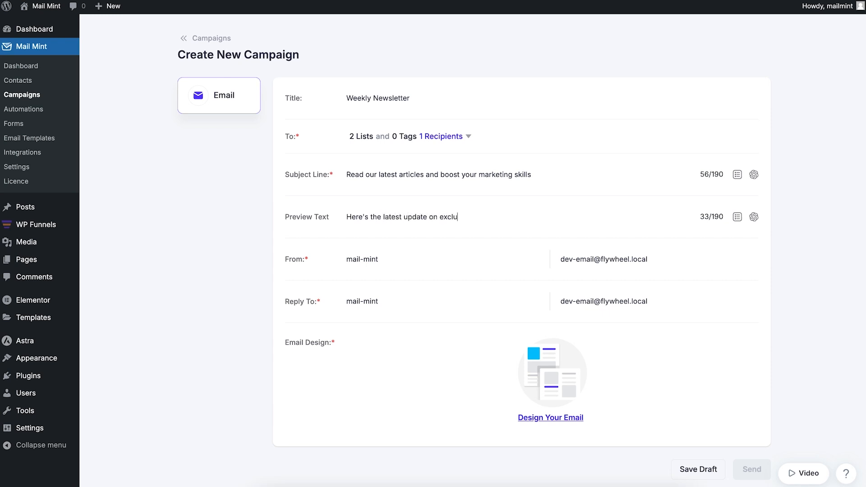
type("sive marketing guides just for you.")
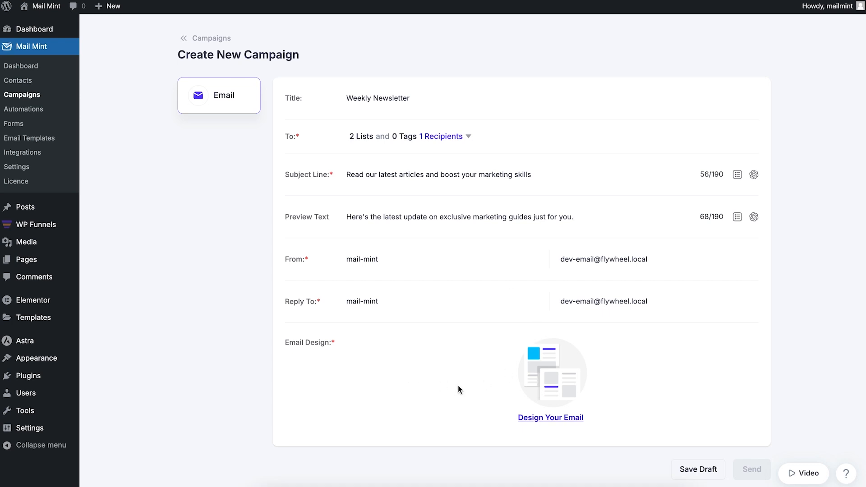
- Start the email design by applying the branded "Newsletter Update" template
left_click(548, 420)
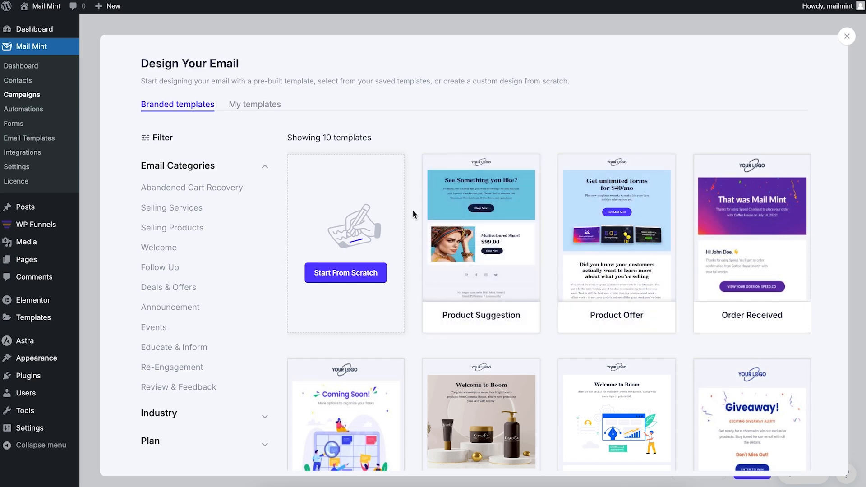
scroll(413, 214, "down", 10)
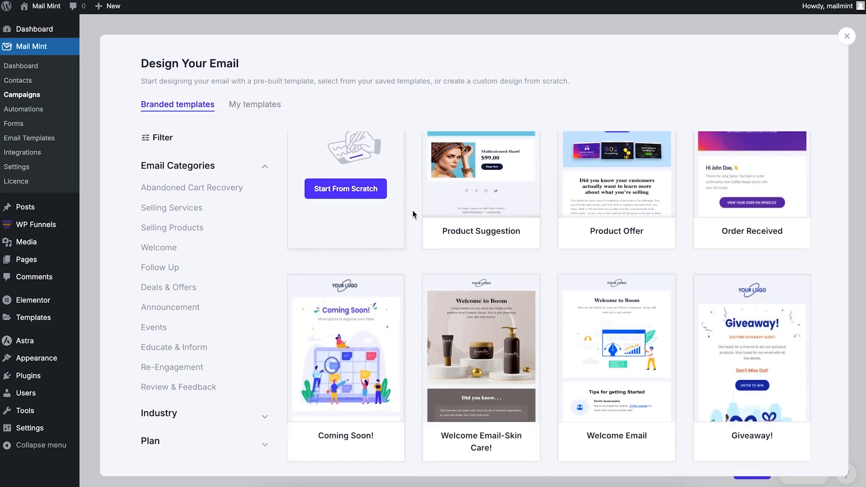
scroll(413, 214, "down", 20)
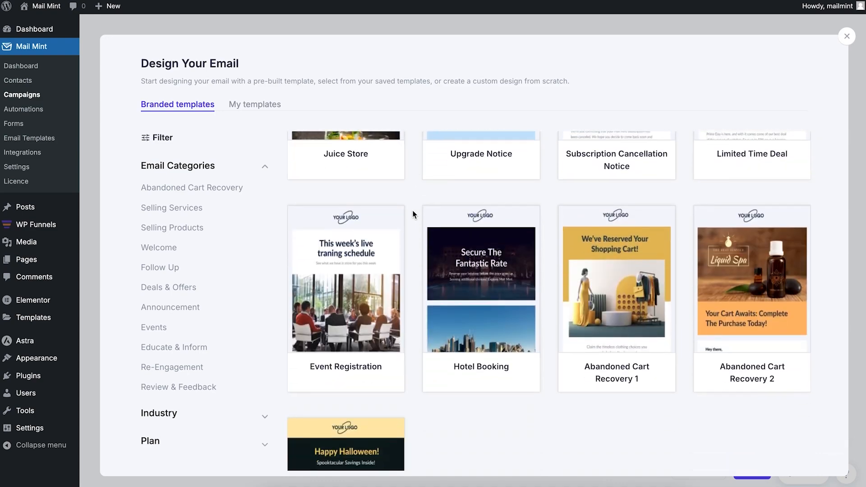
scroll(413, 214, "down", 3)
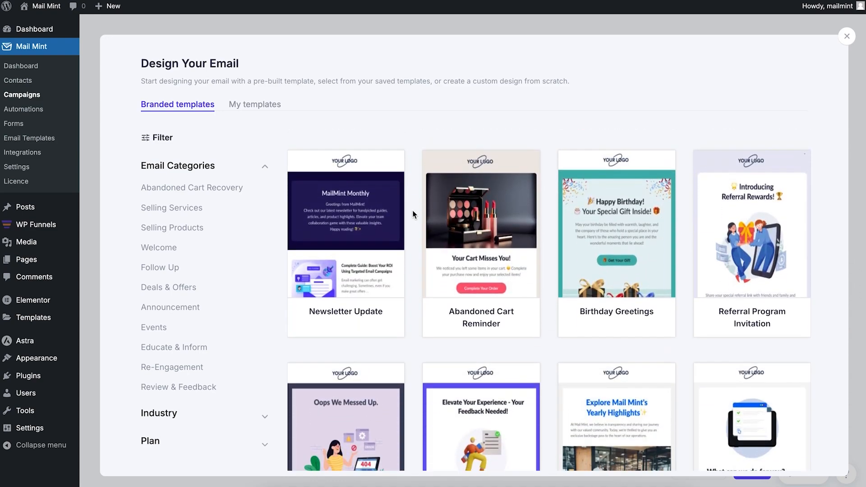
mouse_move(371, 293)
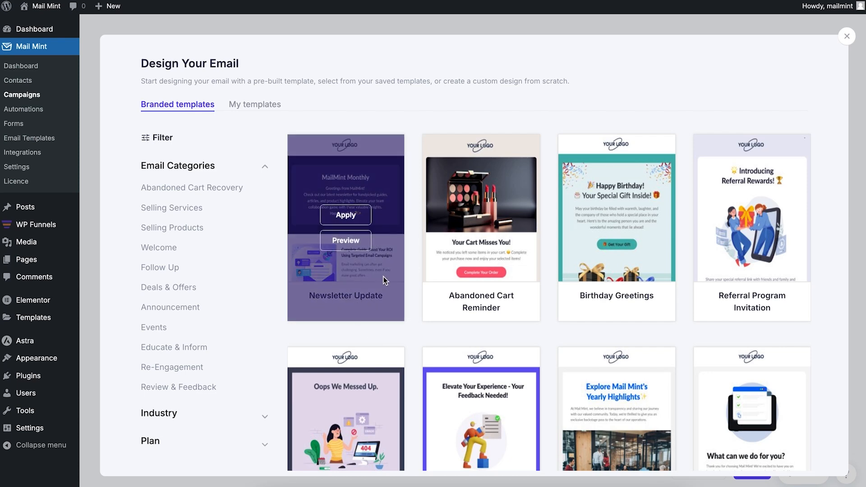
left_click(355, 215)
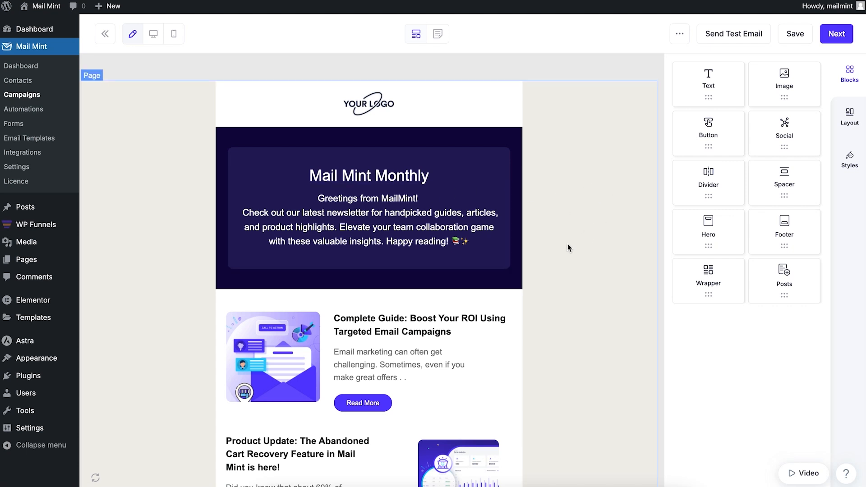
- Delete the entire first article section, "Complete Guide: Boost Your ROI Using Targeted Email Campaigns", from the email
left_click(605, 165)
scroll(605, 164, "down", 3)
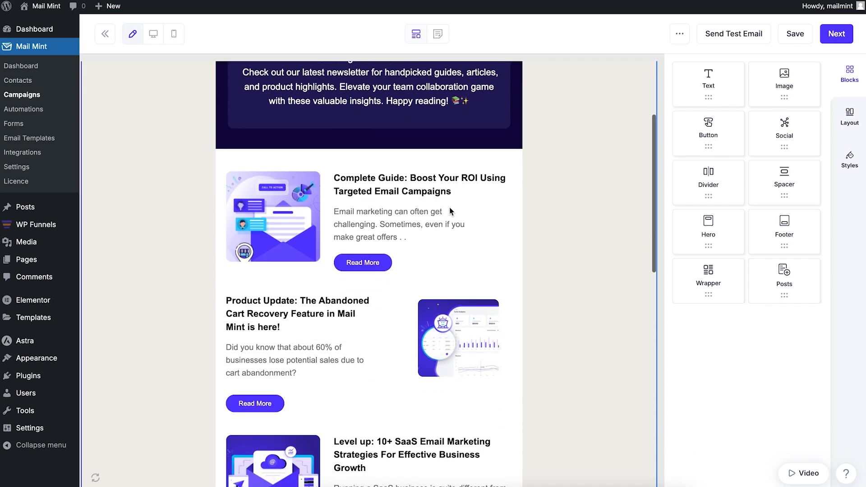
left_click(414, 185)
left_click(429, 224)
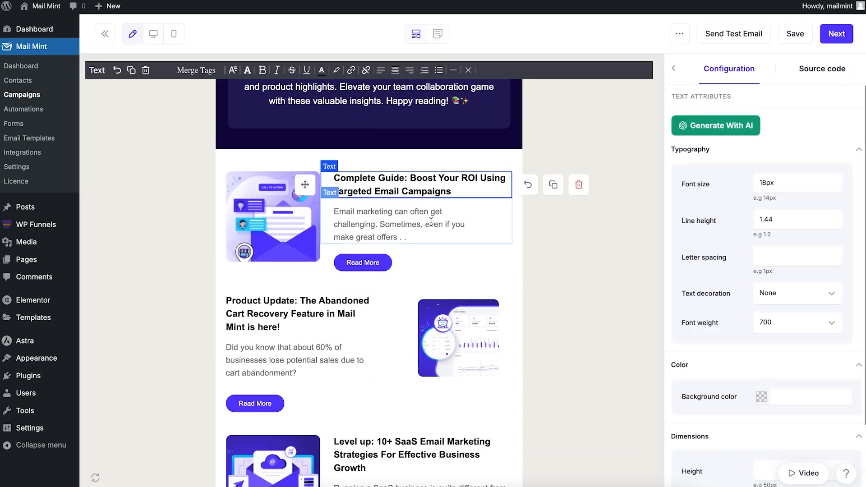
left_click(459, 265)
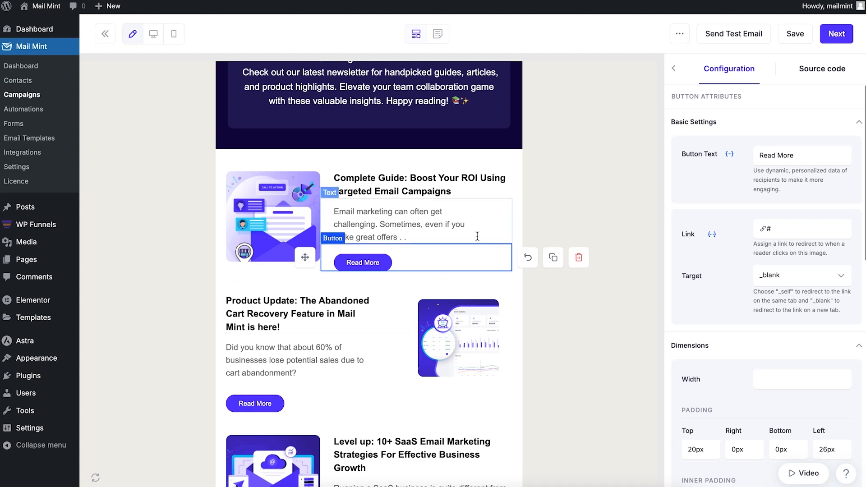
scroll(492, 207, "up", 3)
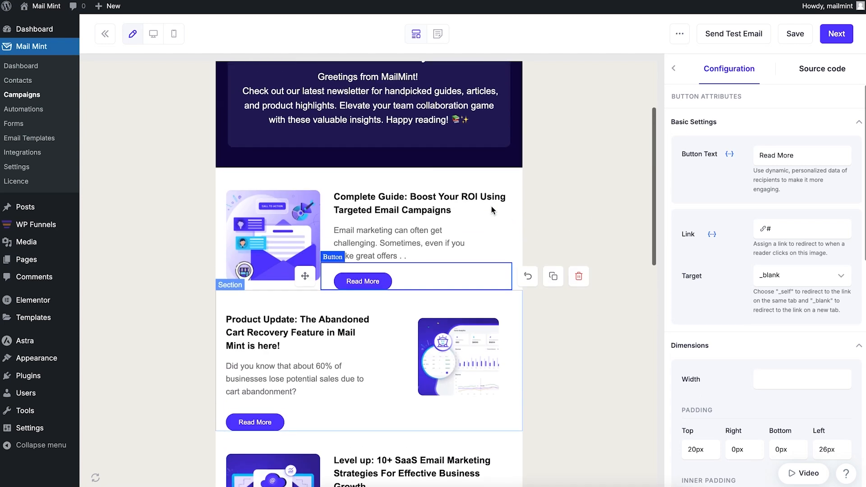
left_click(501, 299)
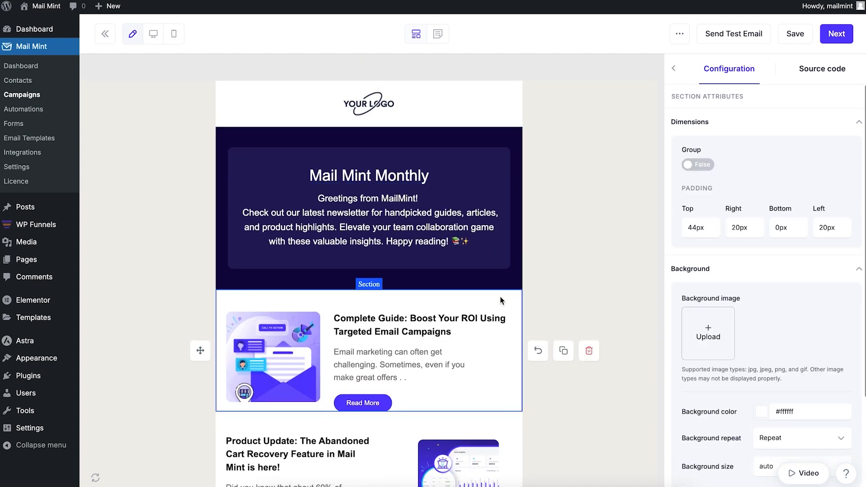
left_click(589, 351)
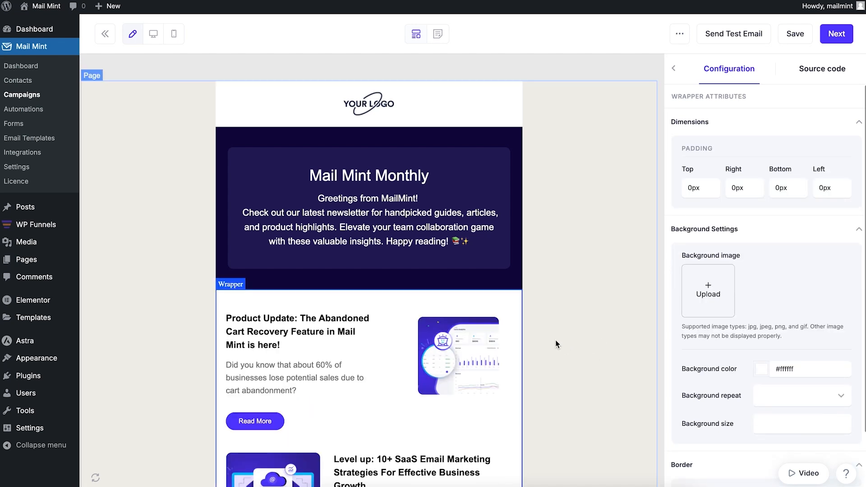
- Delete the three remaining article sections below the Mail Mint Monthly header, leaving their wrapper empty
left_click(513, 295)
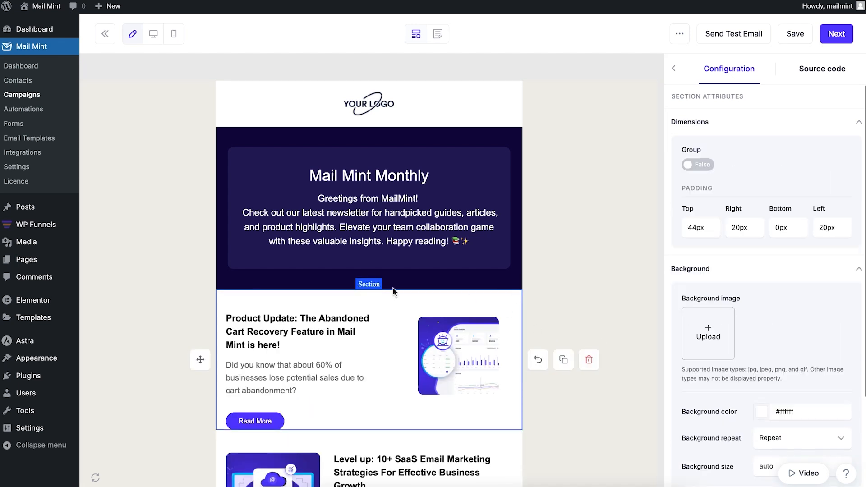
left_click(589, 360)
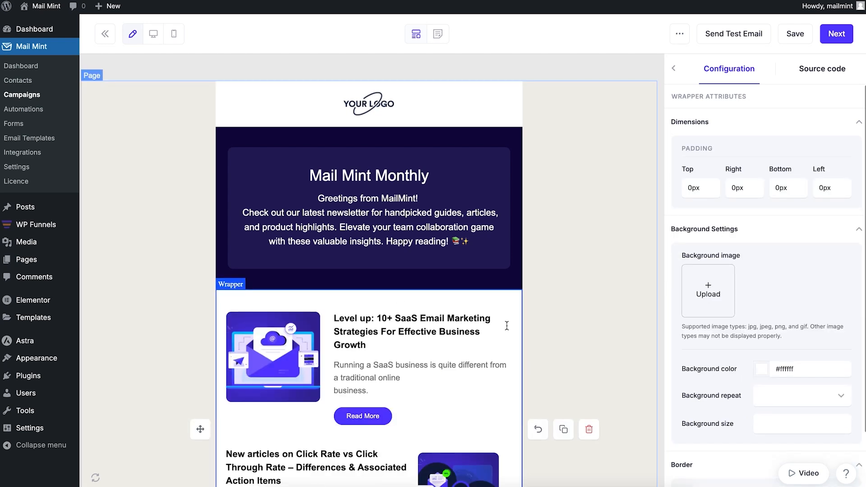
left_click(512, 297)
left_click(589, 358)
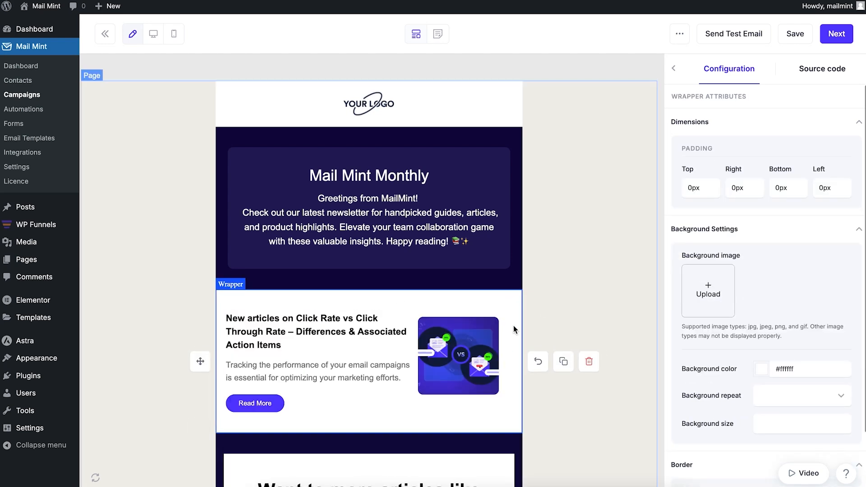
left_click(521, 302)
left_click(589, 362)
left_click(559, 289)
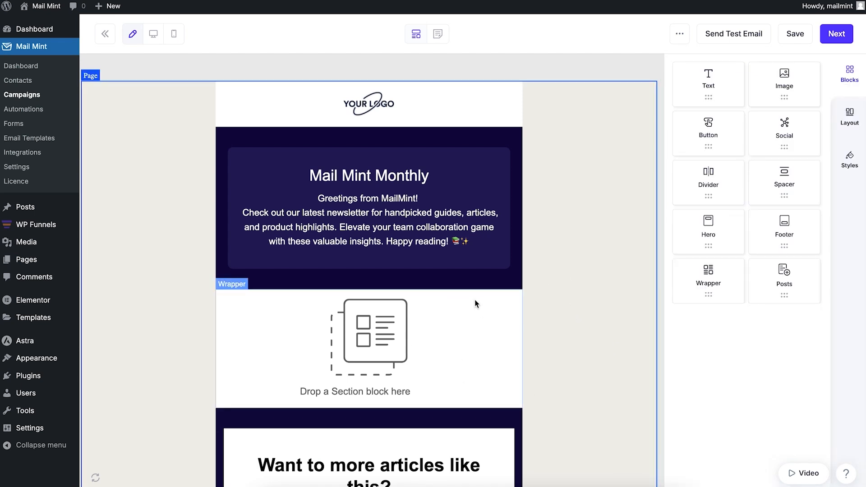
- Add a Posts block to the empty wrapper and set its layout to Layout 2
scroll(455, 289, "down", 2)
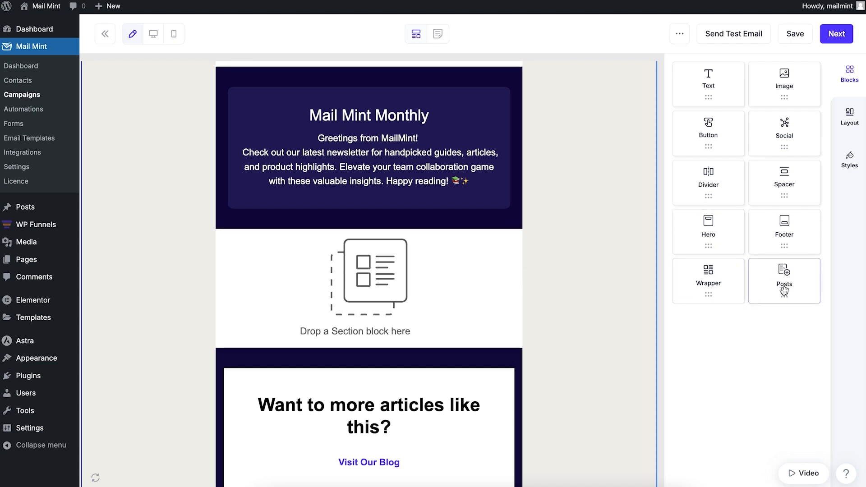
left_click_drag(787, 284, 392, 278)
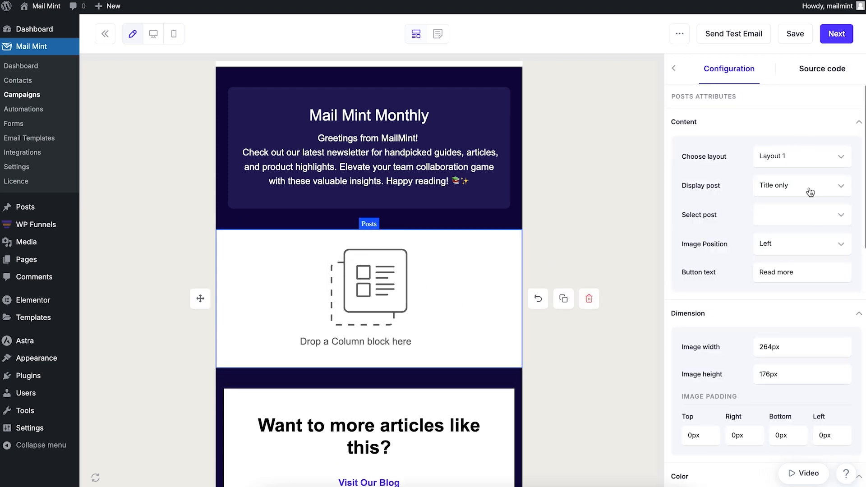
left_click(833, 156)
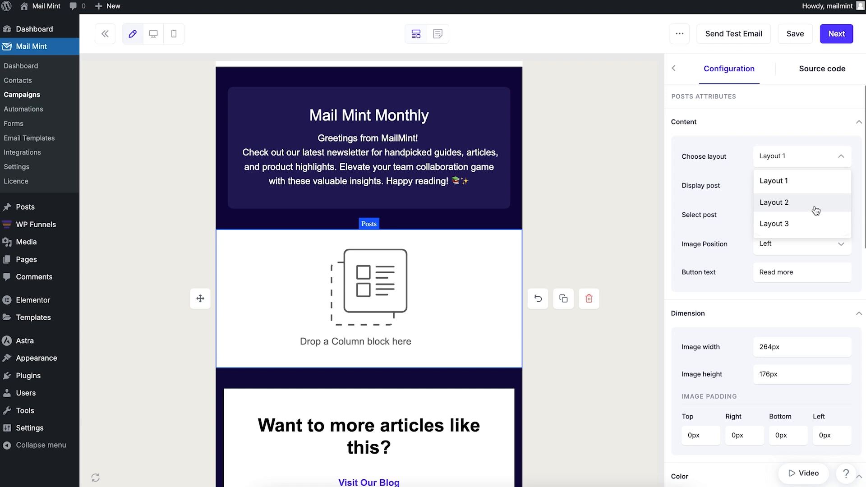
left_click(799, 205)
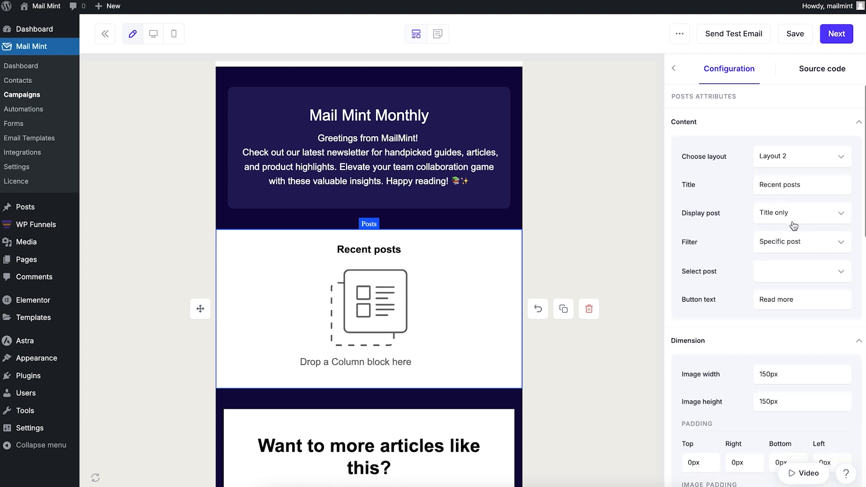
- Set the Posts block's filter to Latest posts with a post quantity of 2
left_click(838, 244)
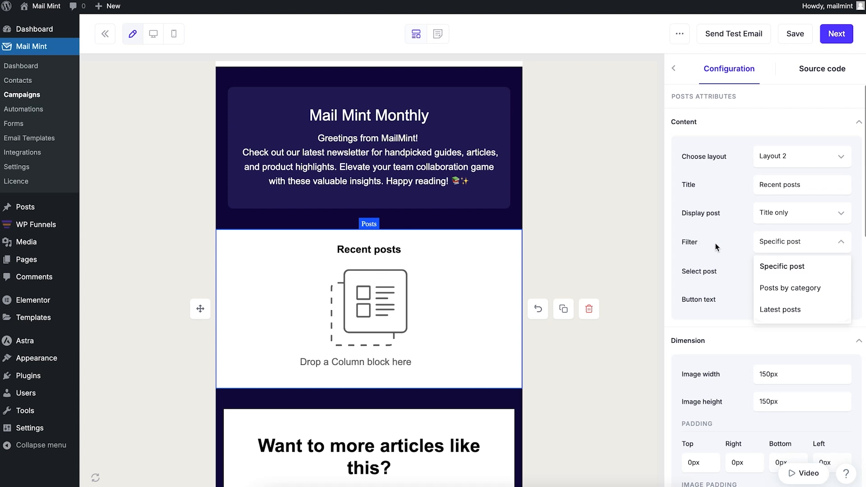
left_click(794, 310)
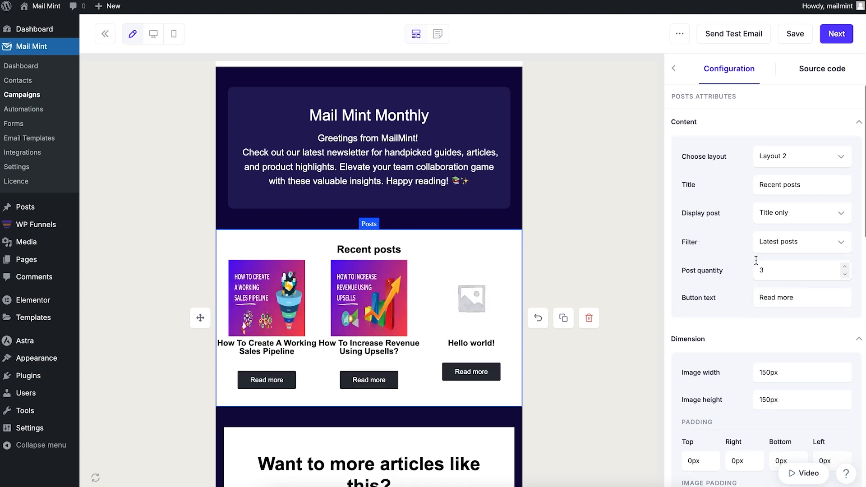
left_click_drag(779, 273, 715, 262)
type("2")
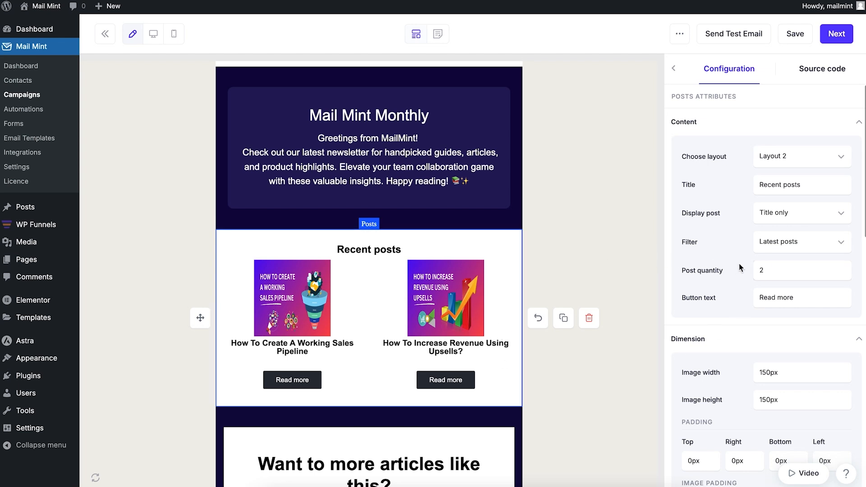
- Switch the Posts block to Layout 3 and change its button text to "Read now"
left_click(842, 159)
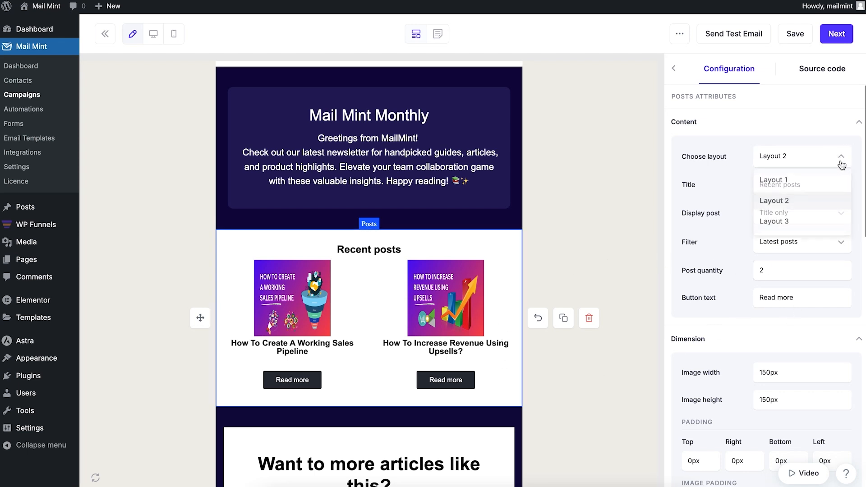
left_click(799, 223)
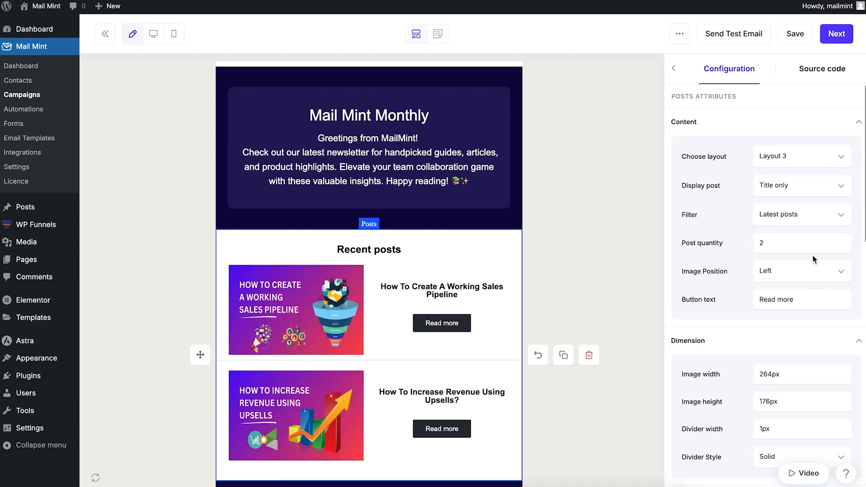
scroll(442, 313, "down", 5)
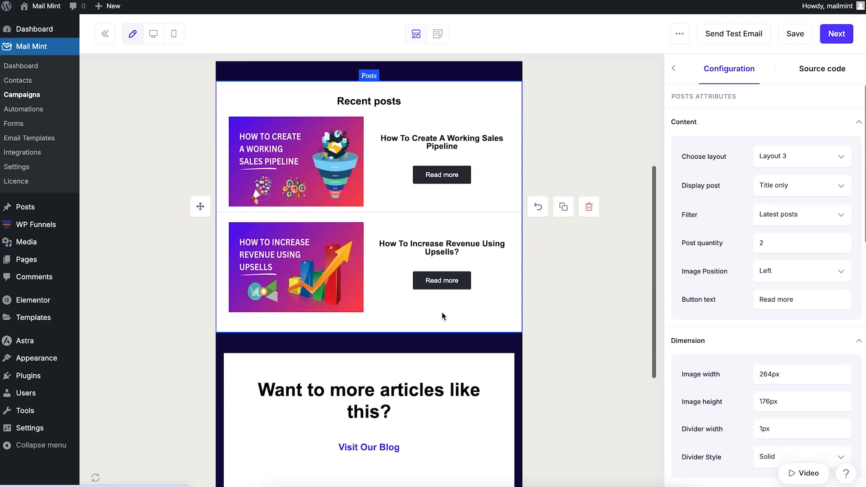
scroll(443, 315, "up", 3)
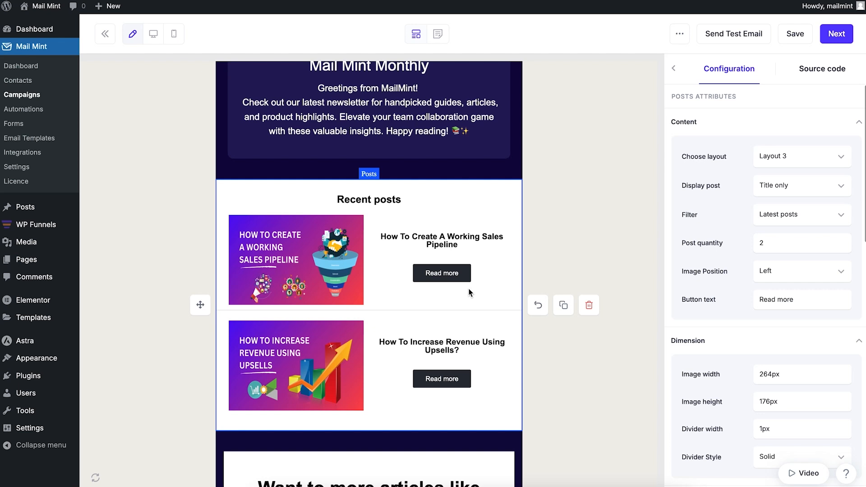
scroll(451, 289, "down", 1)
scroll(431, 286, "up", 2)
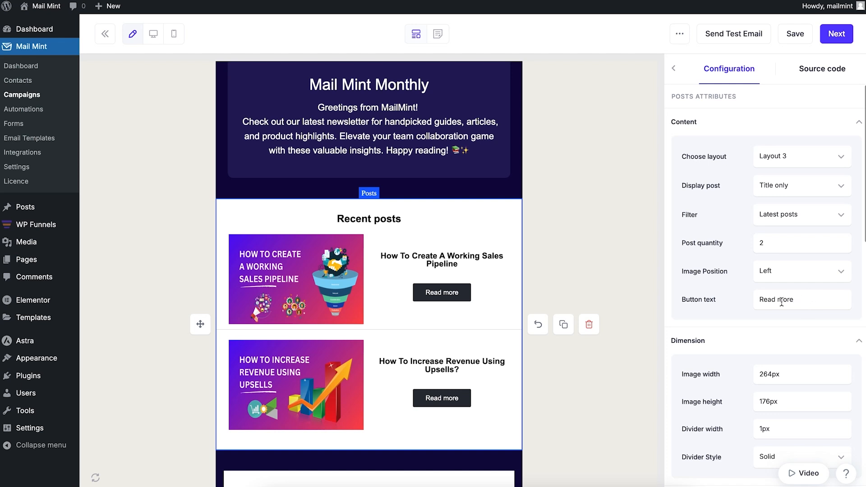
double_click(776, 299)
type("now")
- Set the Posts block's button background color to the purple swatch, #bd10e0
scroll(808, 302, "down", 10)
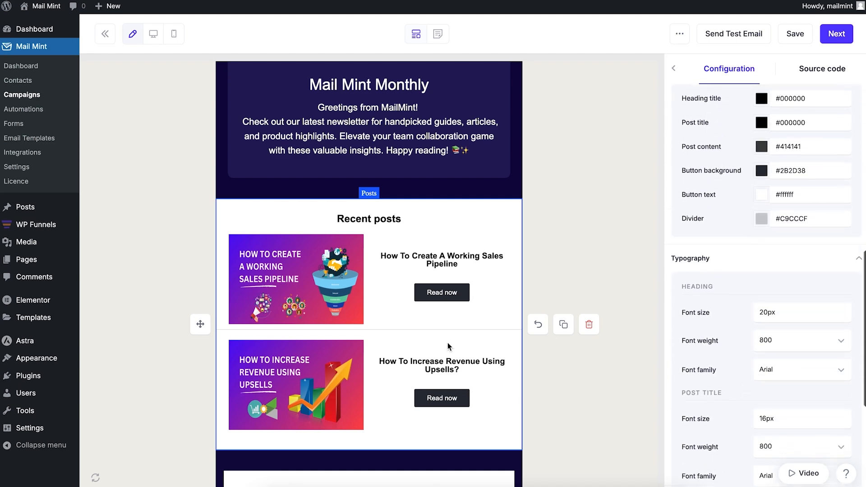
scroll(780, 256, "down", 2)
scroll(780, 257, "up", 5)
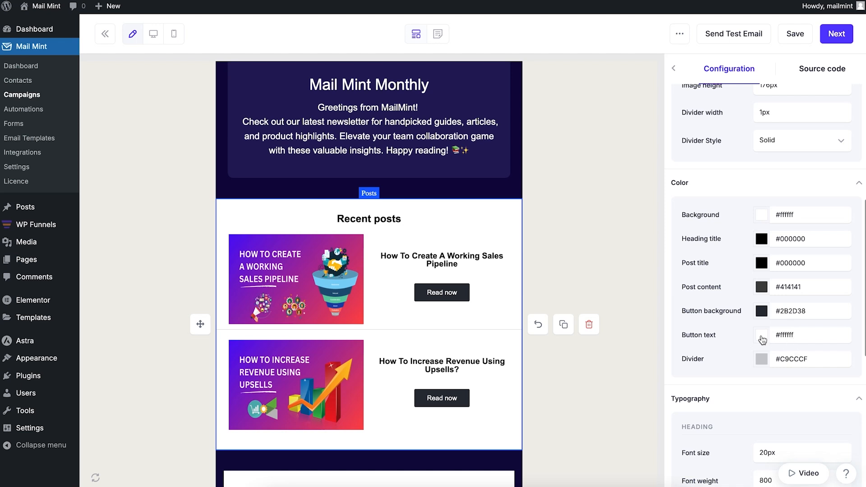
left_click(762, 316)
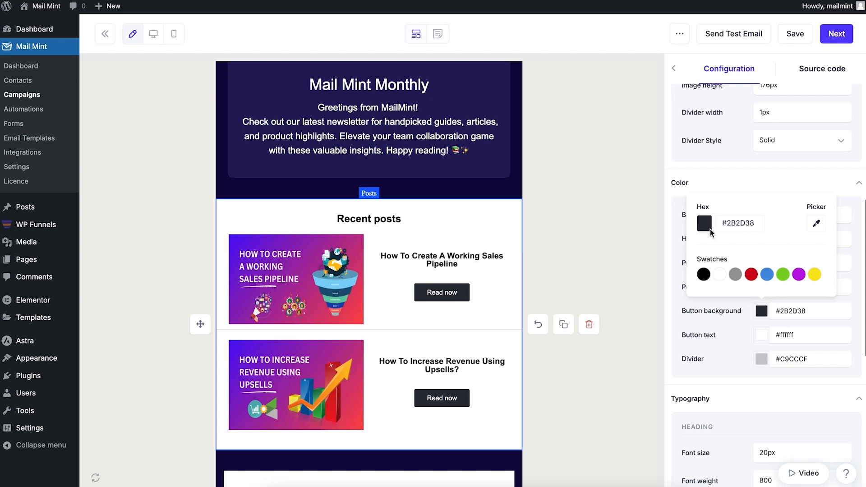
left_click(704, 281)
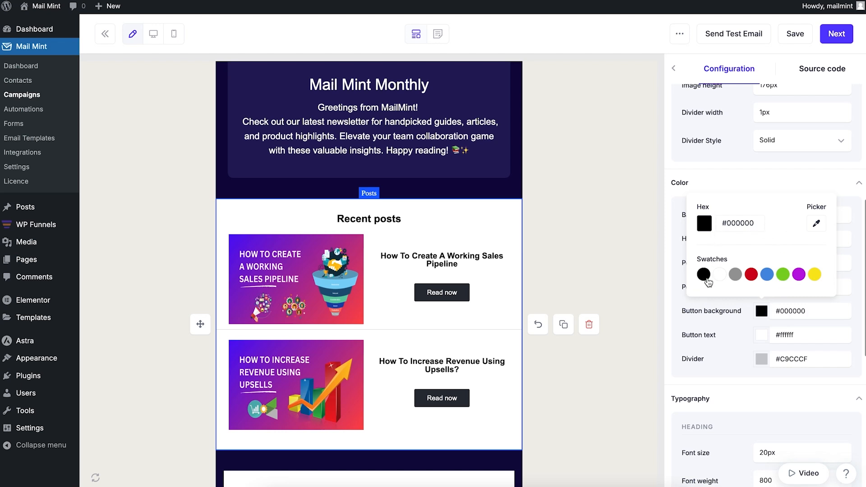
left_click(766, 277)
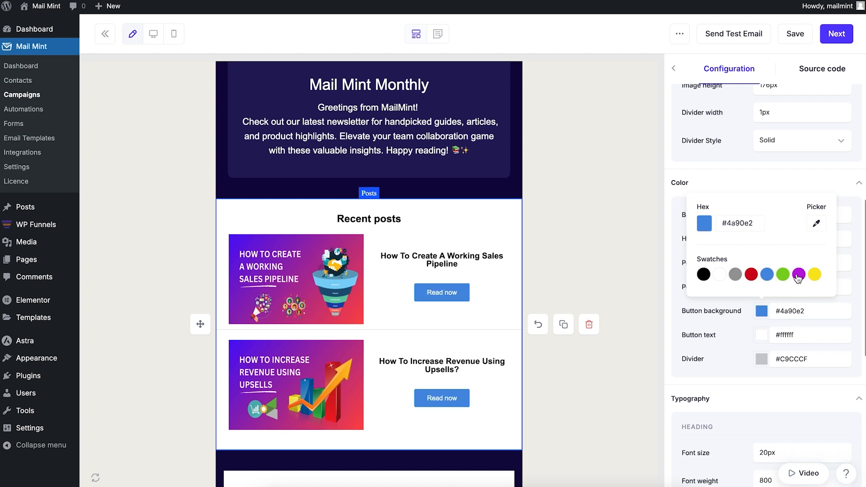
left_click(799, 276)
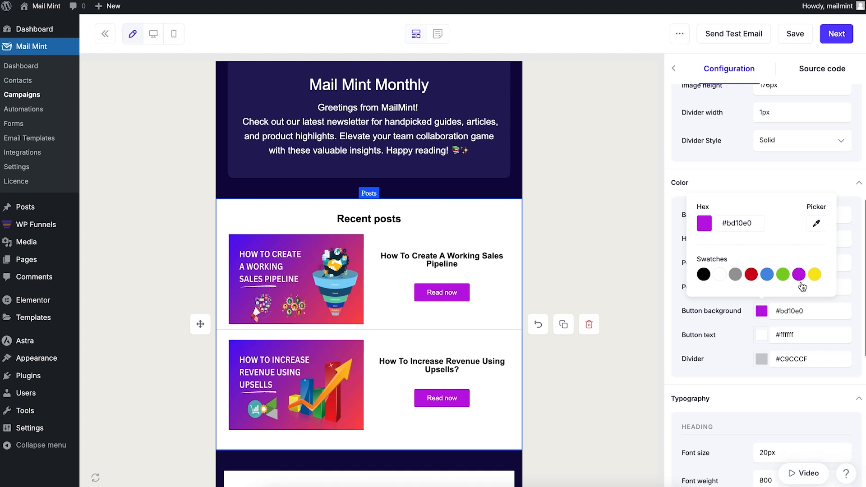
left_click(808, 321)
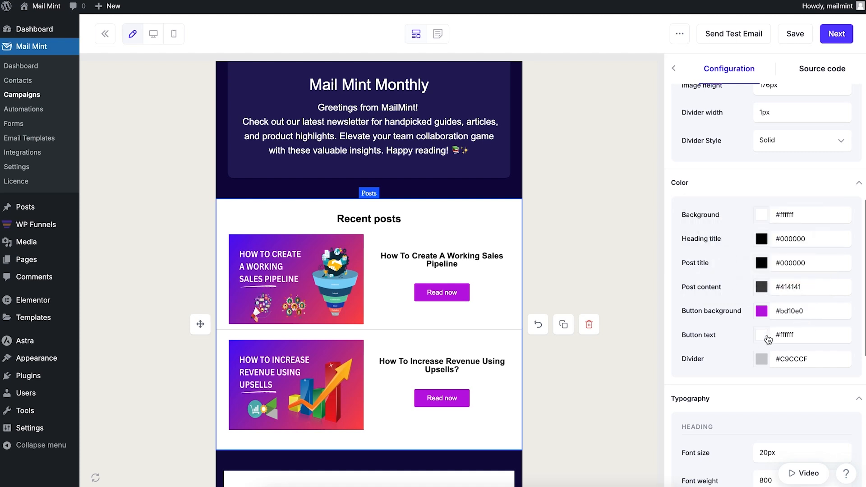
- Review the whole email design from the logo header to the footer
scroll(503, 291, "down", 6)
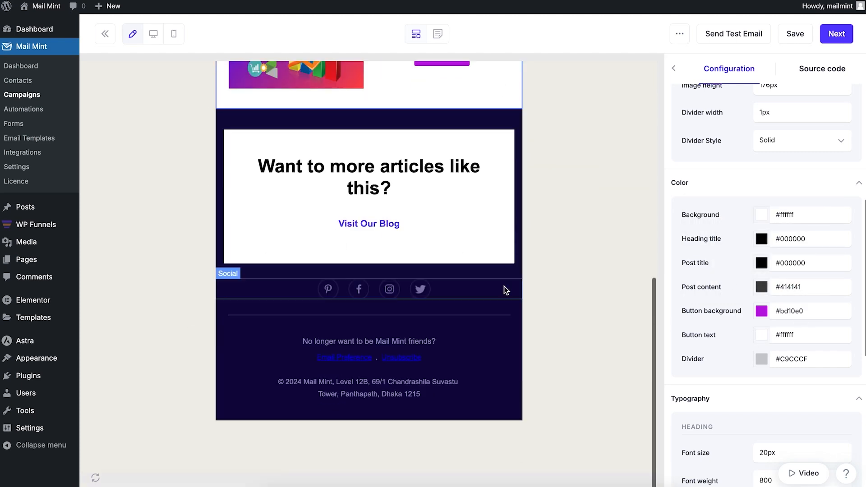
scroll(505, 286, "up", 3)
scroll(505, 289, "up", 5)
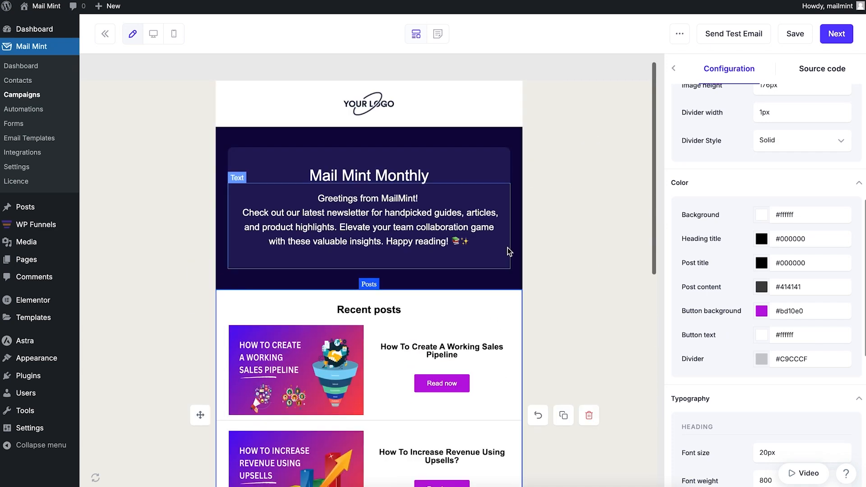
scroll(507, 251, "down", 9)
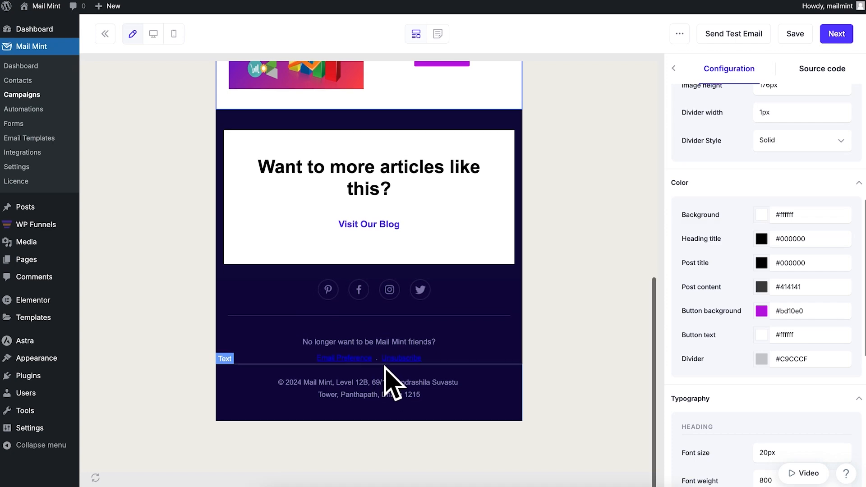
scroll(345, 366, "up", 5)
scroll(397, 392, "up", 5)
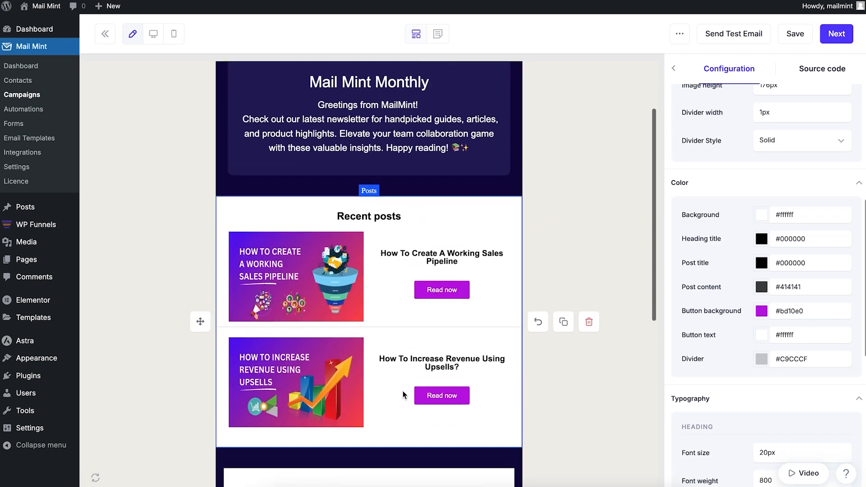
double_click(387, 214)
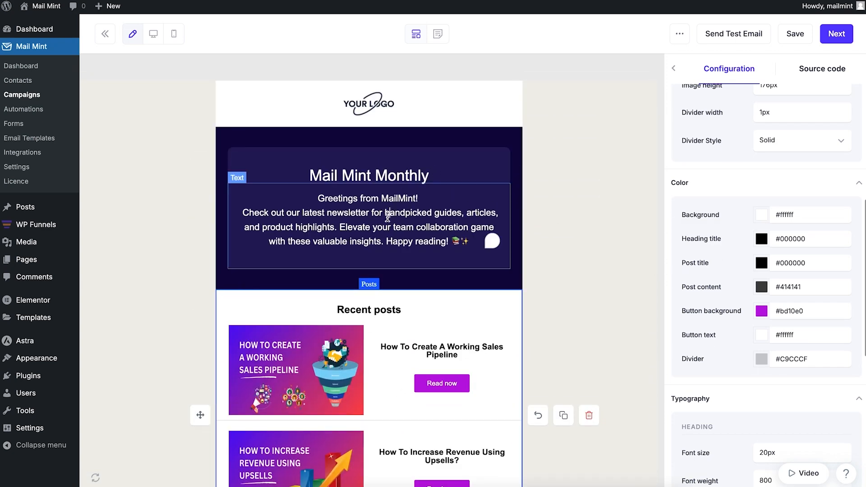
key("ctrl+a")
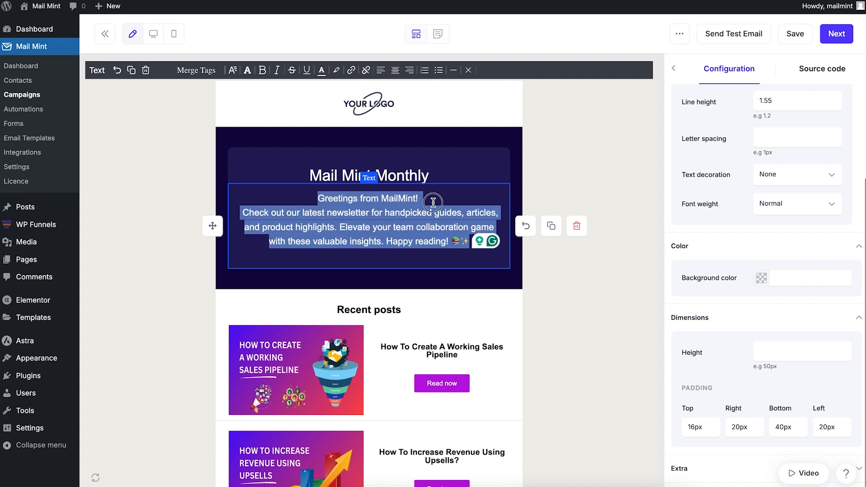
left_click(493, 248)
left_click(572, 180)
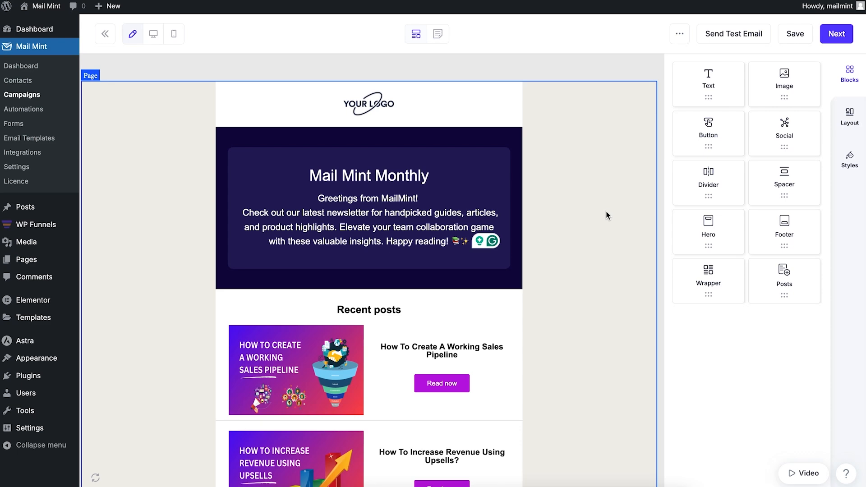
- Examine the Recent posts section in the email and review the Posts block's full configuration settings
scroll(593, 258, "down", 5)
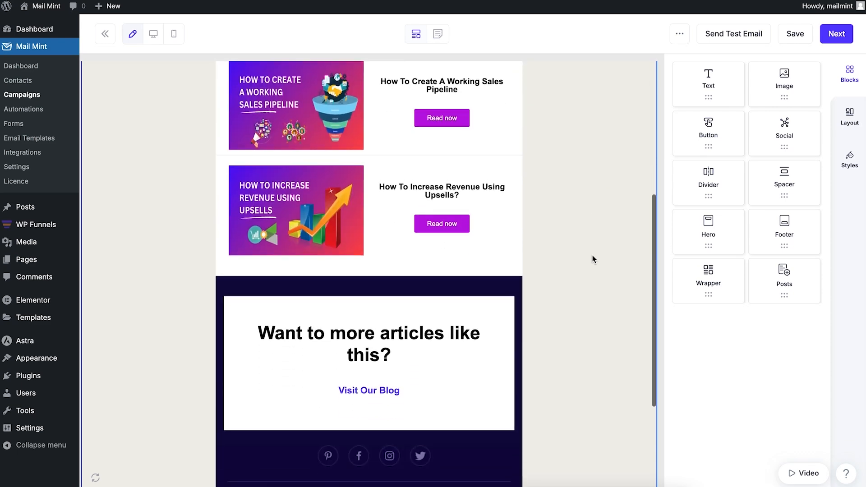
scroll(592, 259, "up", 3)
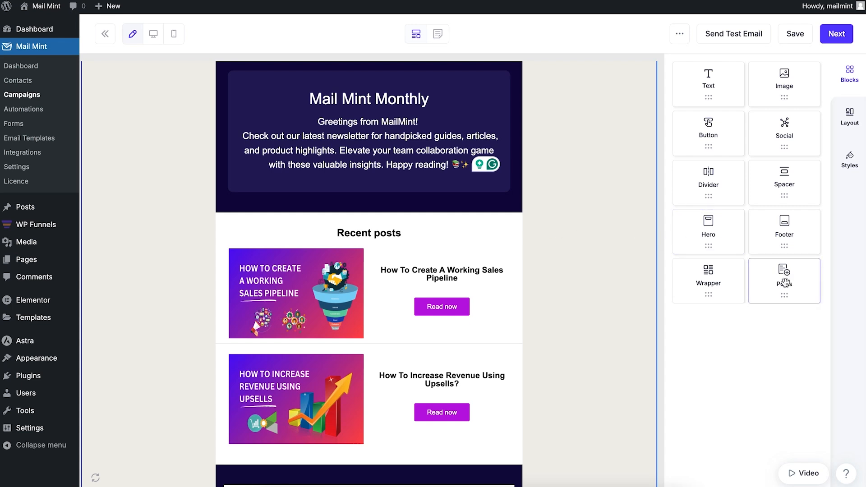
left_click(481, 227)
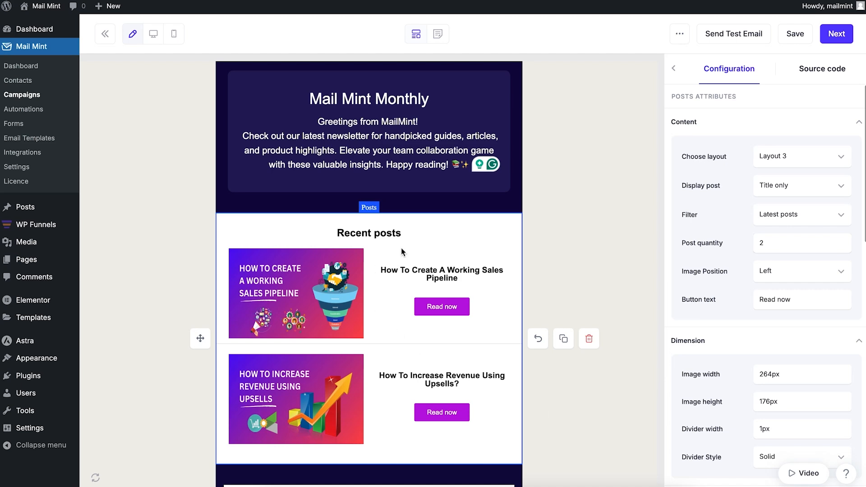
scroll(762, 266, "down", 15)
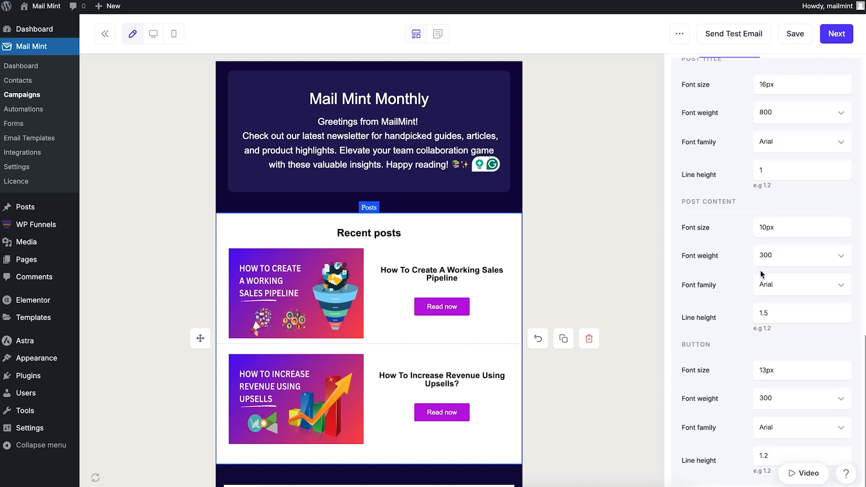
scroll(765, 268, "up", 15)
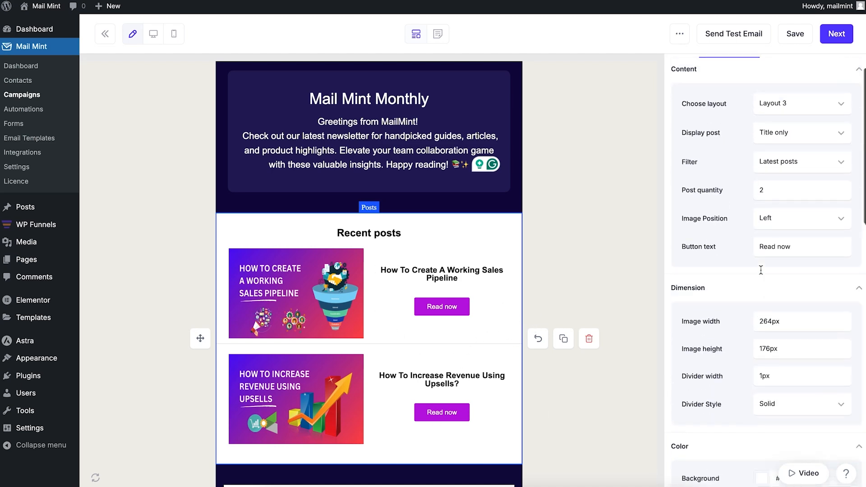
- Save the email design and continue to the campaign's details
left_click(623, 228)
left_click(795, 34)
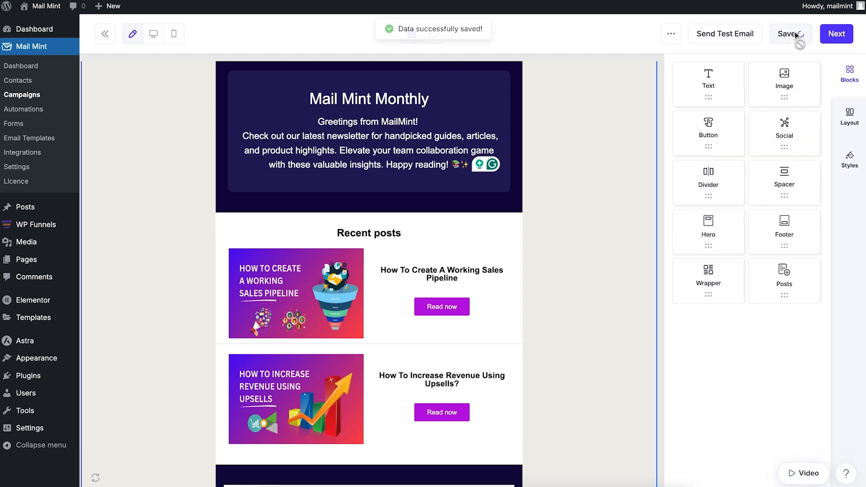
left_click(832, 35)
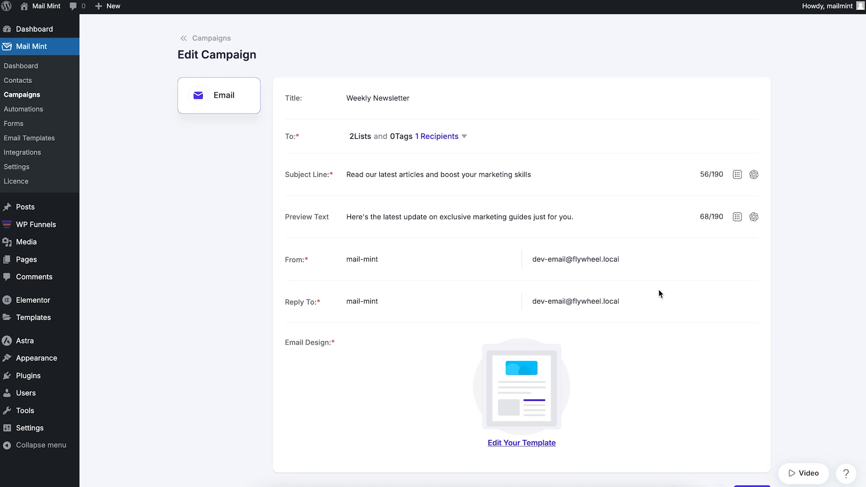
- Preview the finished email design from the Edit Campaign page, looking through its full length, and close the preview
left_click(522, 386)
scroll(426, 245, "down", 10)
scroll(426, 243, "up", 12)
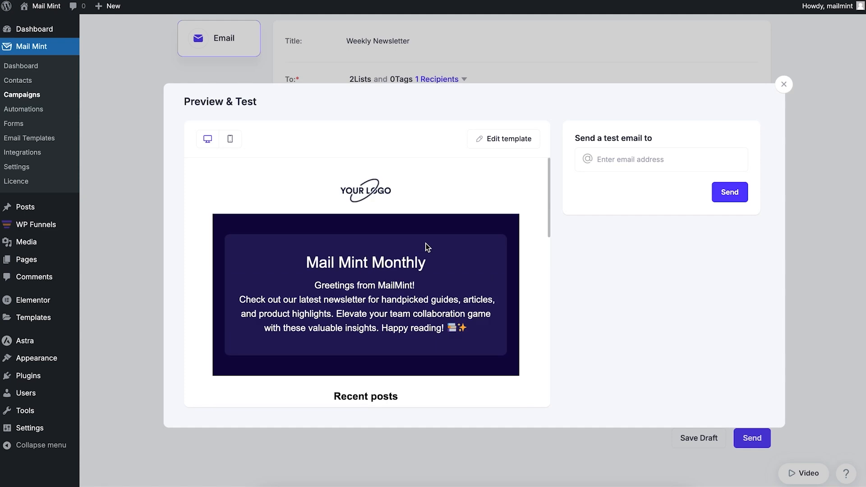
scroll(492, 169, "down", 3)
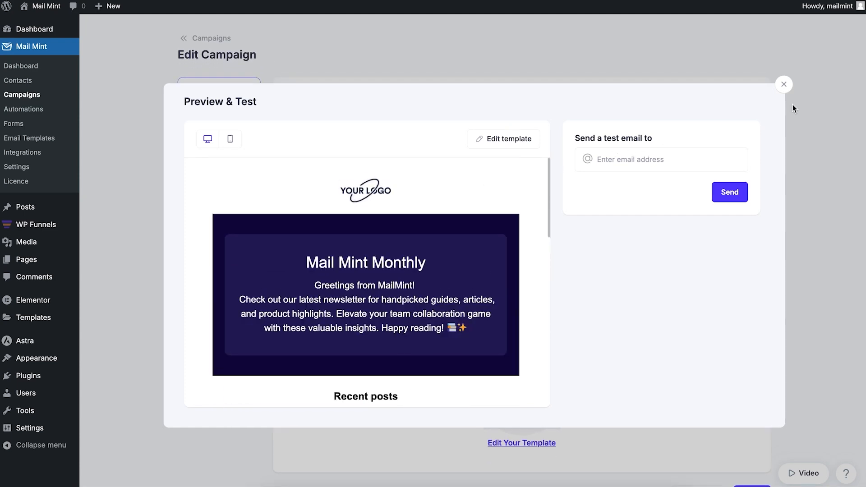
left_click(786, 86)
- Start sending the Weekly Newsletter campaign and choose the Recurring publish option
scroll(694, 322, "down", 2)
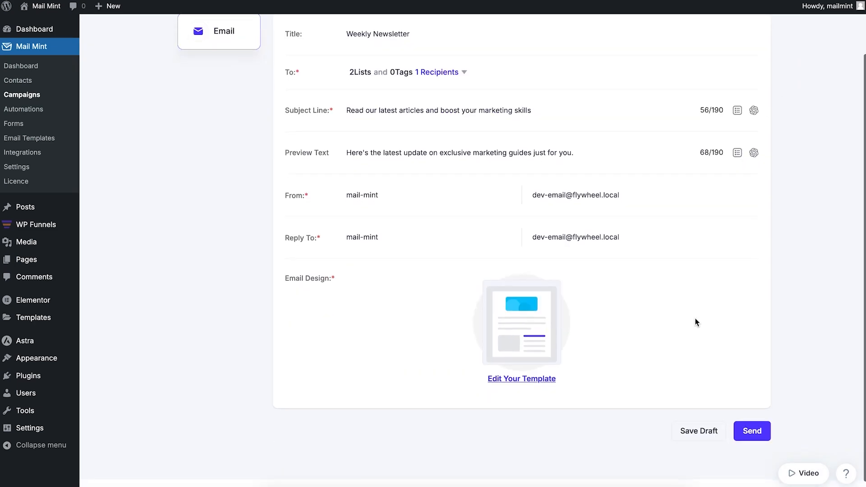
scroll(696, 322, "up", 3)
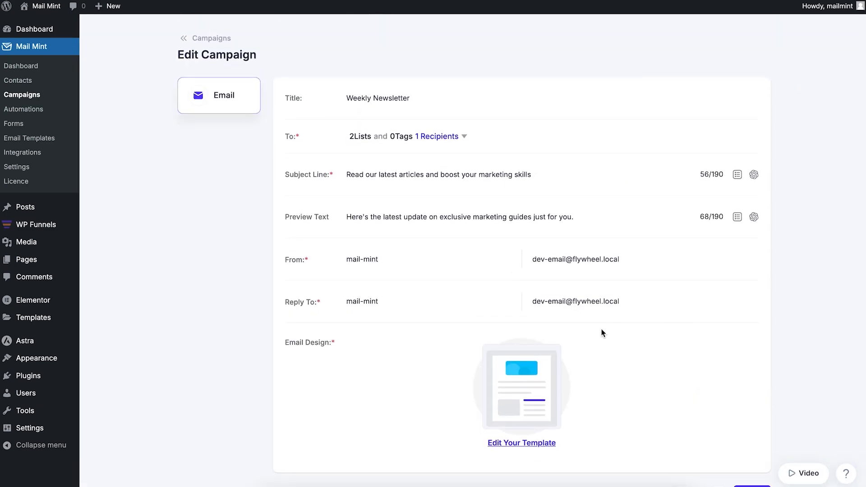
scroll(719, 370, "down", 2)
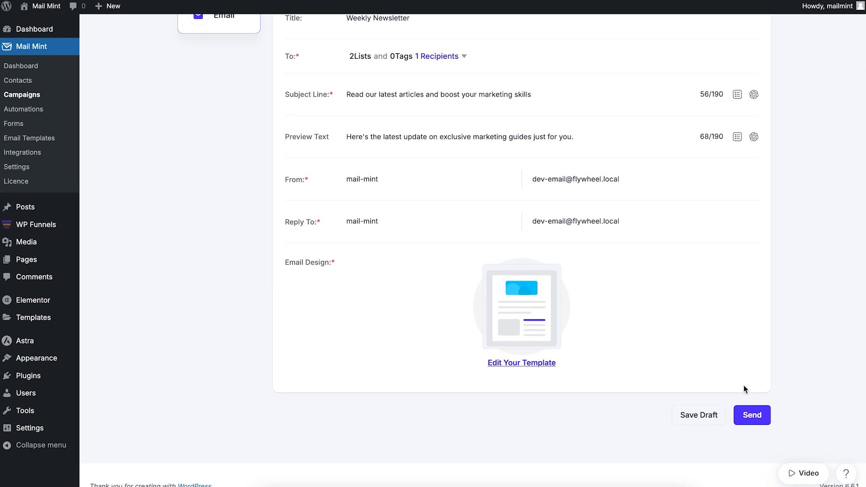
left_click(753, 419)
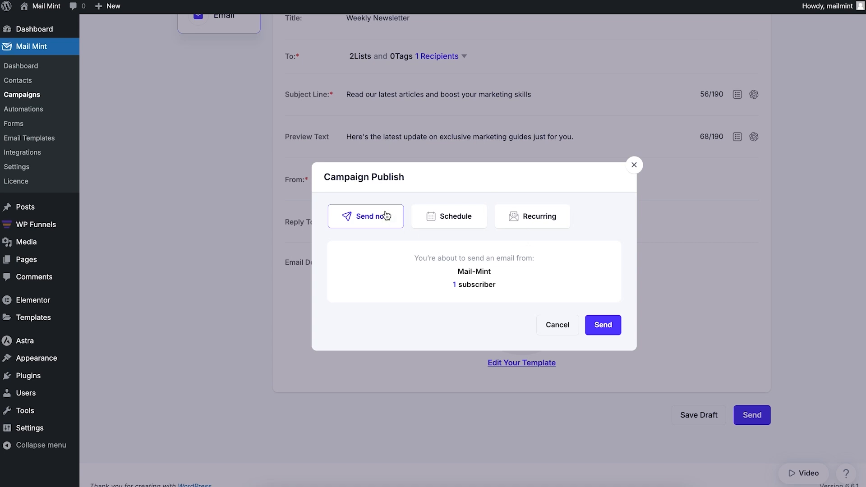
left_click(536, 225)
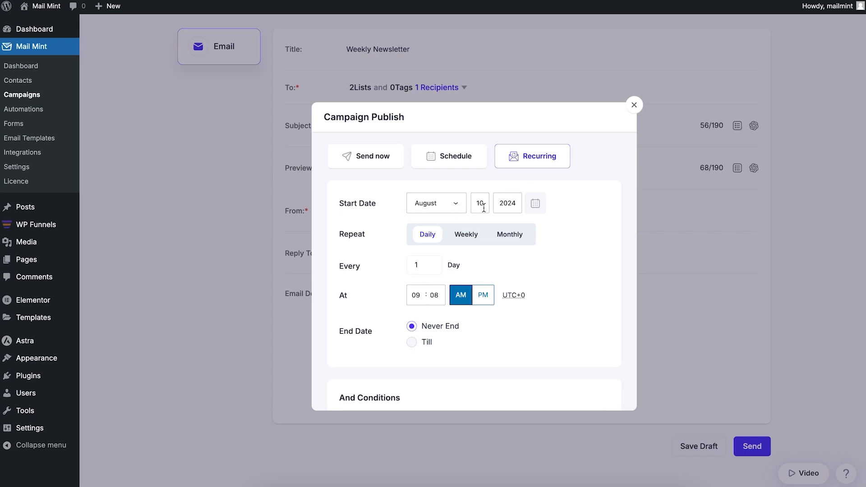
- Set the recurring campaign to repeat Weekly on Thursday and Friday
left_click(472, 235)
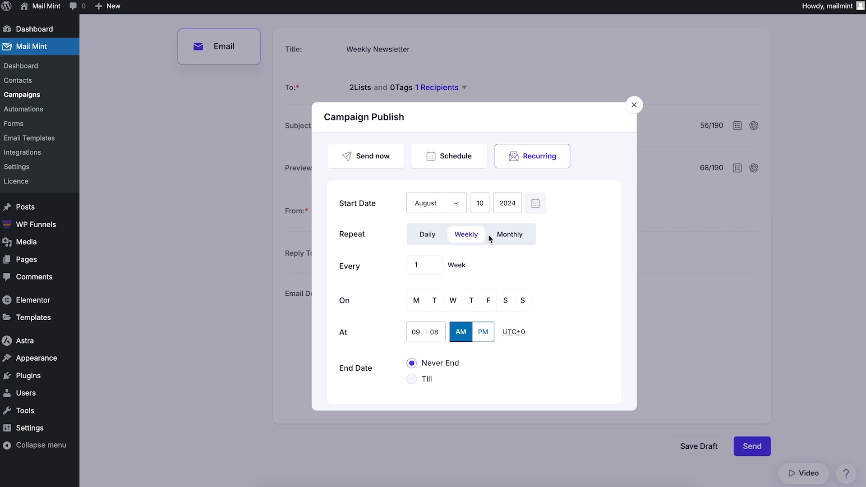
left_click(505, 301)
left_click(489, 301)
left_click(473, 301)
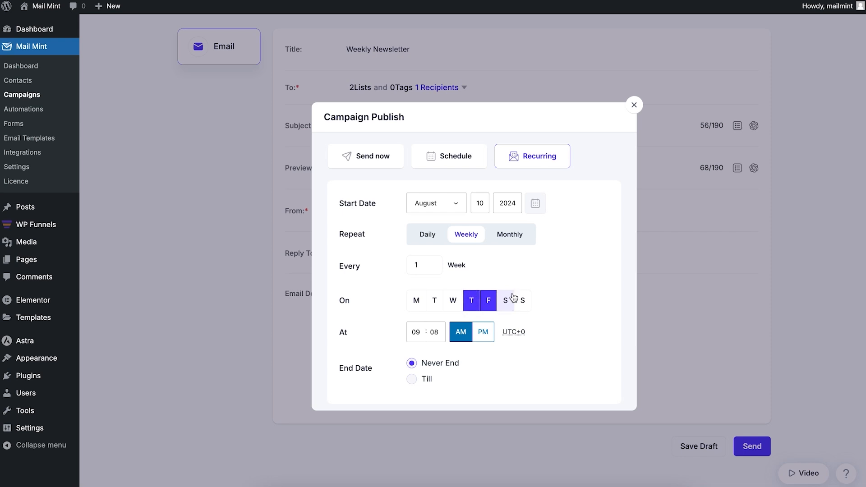
- Remove Friday from the campaign's repeat days and set the send time to 06:00 PM
left_click(489, 300)
left_click(415, 333)
type("1")
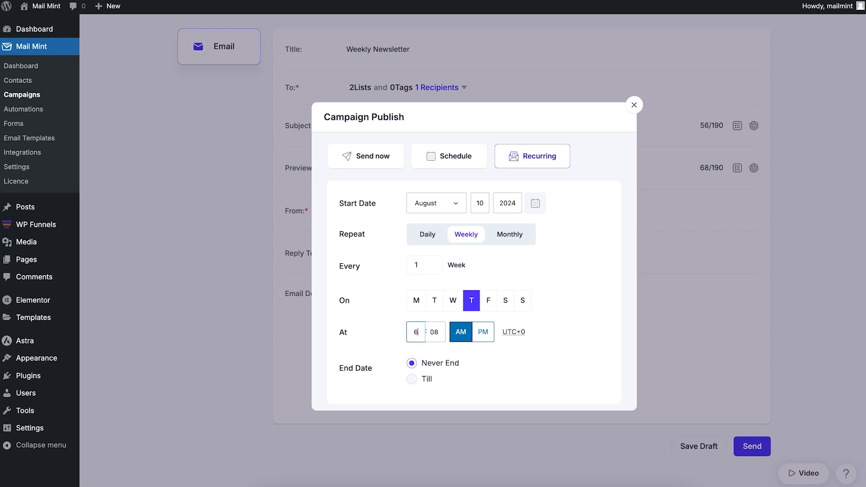
left_click(435, 333)
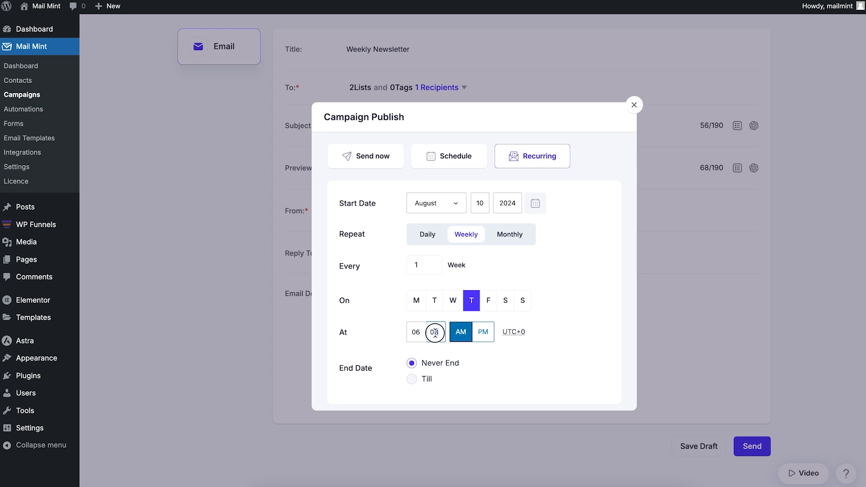
left_click(483, 332)
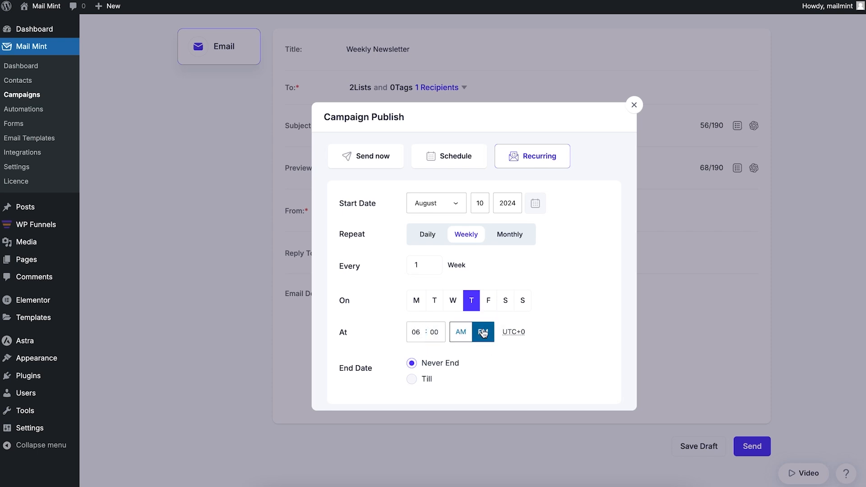
- Look through the remaining end date and condition settings, and schedule the recurring campaign
scroll(518, 320, "down", 2)
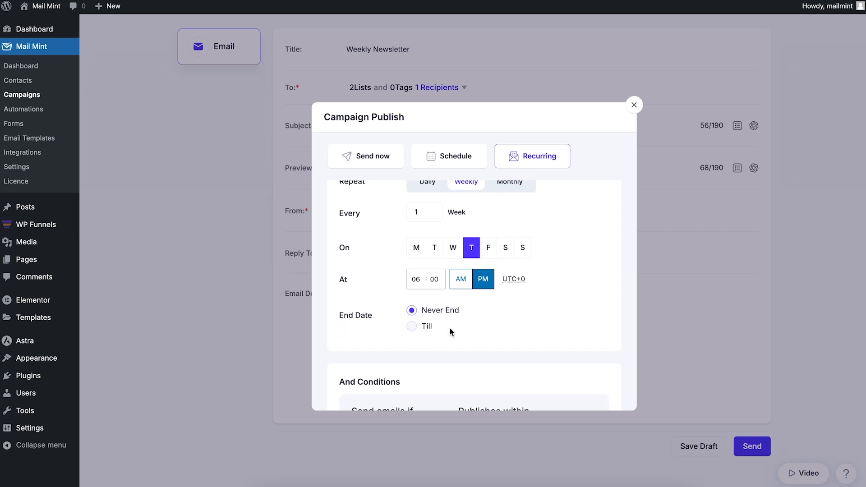
scroll(451, 328, "down", 5)
scroll(450, 332, "up", 5)
scroll(516, 321, "down", 5)
left_click(597, 388)
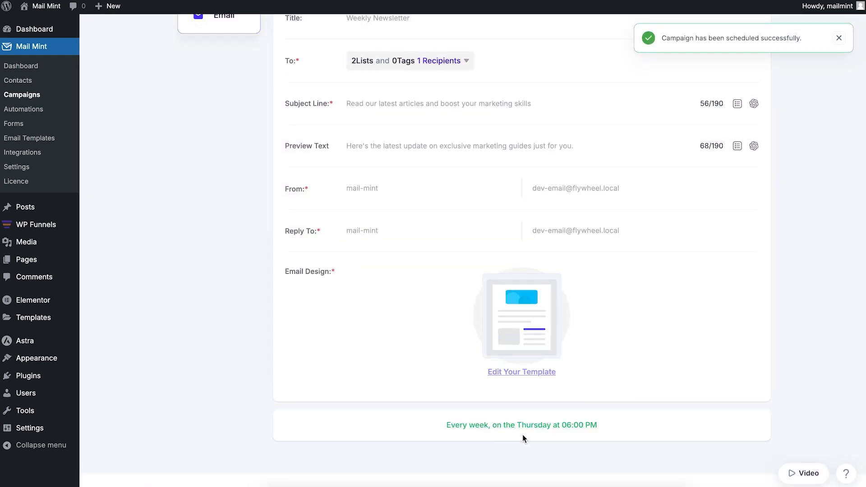
- Look over the scheduled campaign's details and return to the list of campaigns
scroll(575, 439, "up", 2)
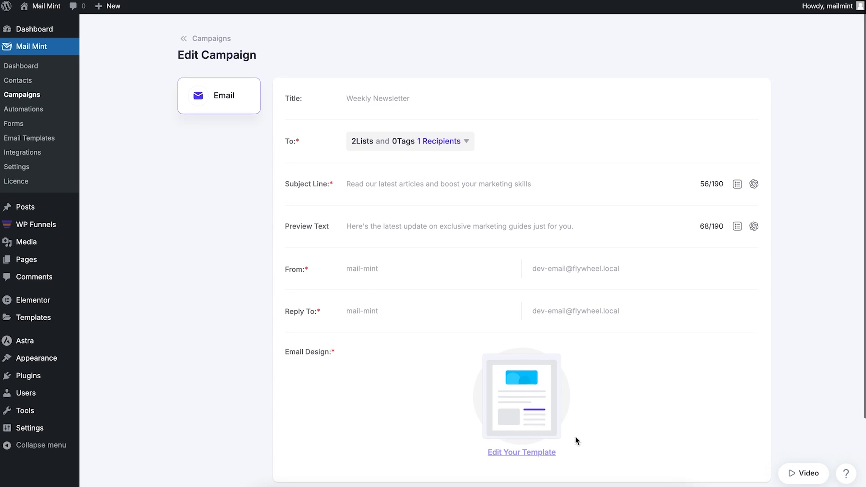
scroll(568, 442, "down", 2)
scroll(559, 440, "up", 2)
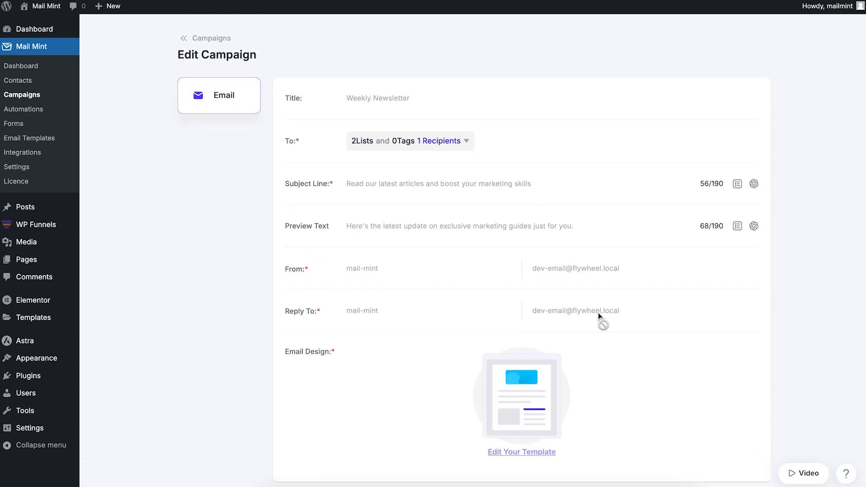
left_click(189, 44)
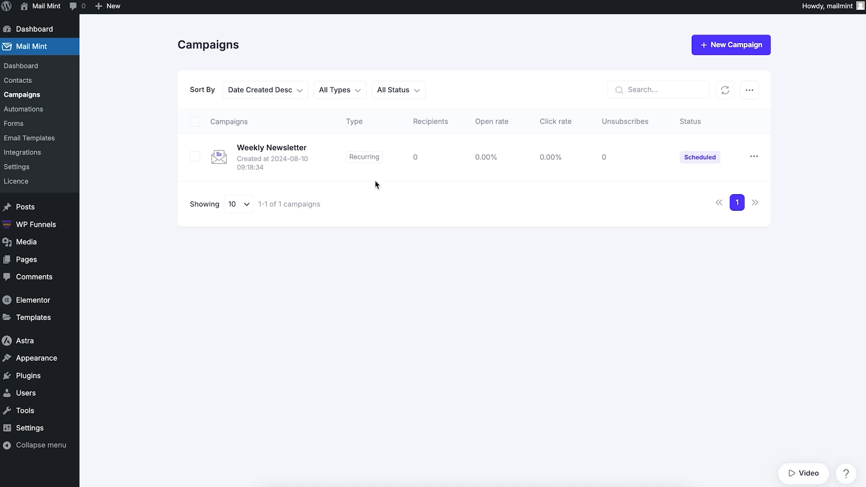
- Create a new automation from scratch in Mail Mint's Automations section
left_click(39, 113)
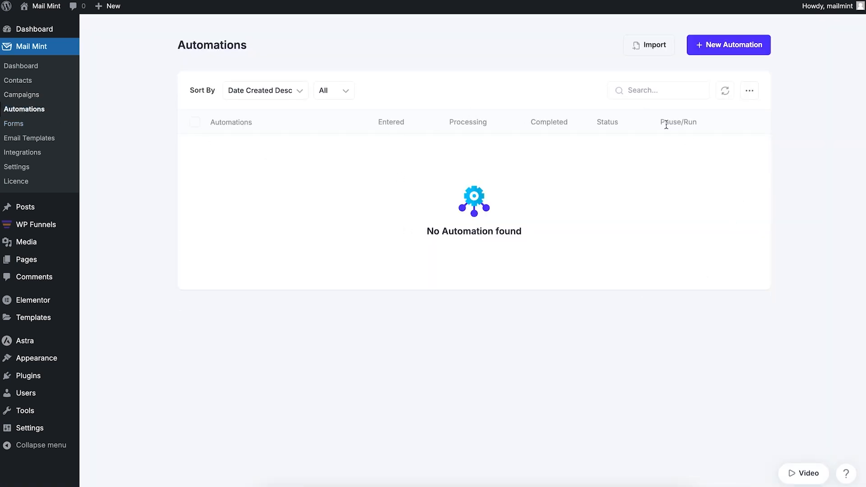
scroll(676, 118, "down", 1)
left_click(702, 47)
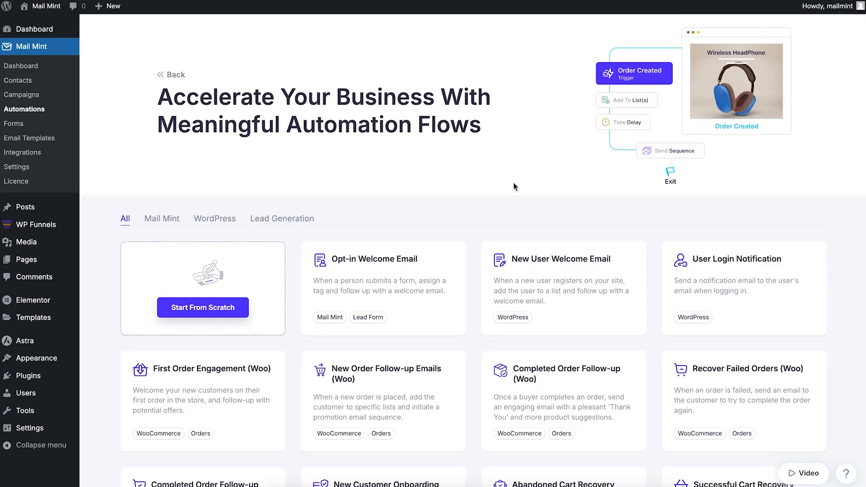
scroll(514, 187, "down", 3)
left_click(203, 174)
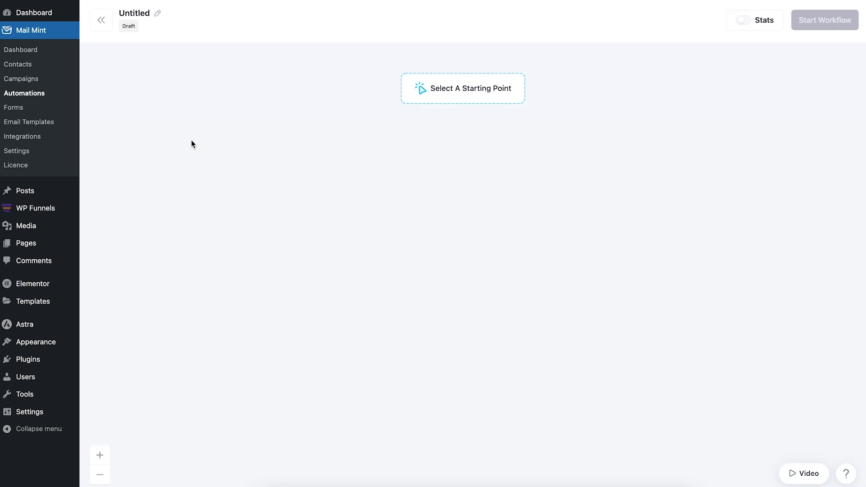
- Rename the untitled automation as "Latest posts"
left_click(158, 14)
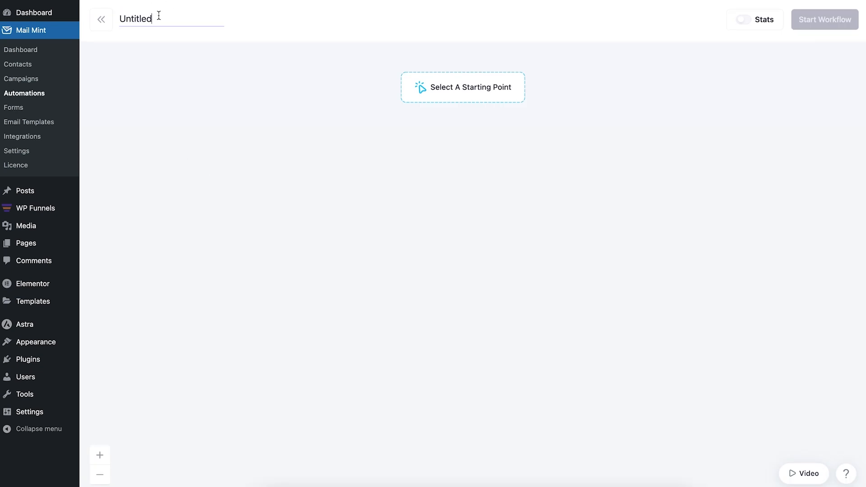
double_click(159, 16)
type("test o")
type("osts")
left_click(219, 92)
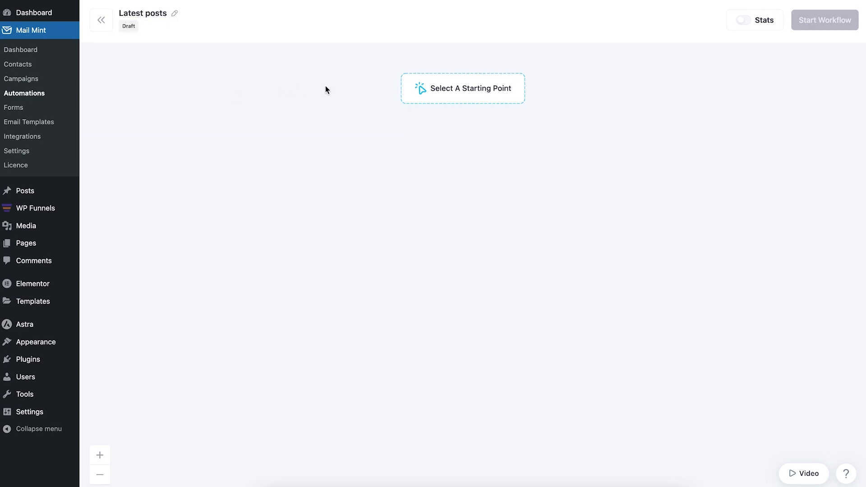
- Set the automation's starting point to the WordPress trigger Post Publish
left_click(464, 99)
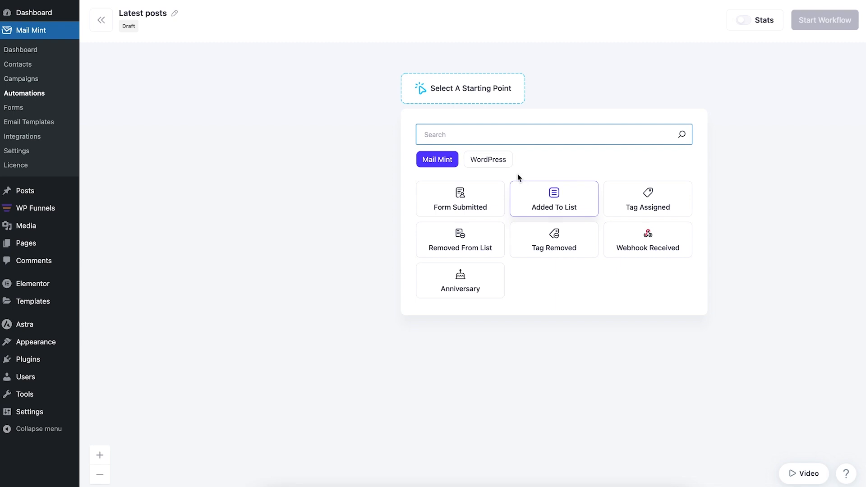
left_click(488, 165)
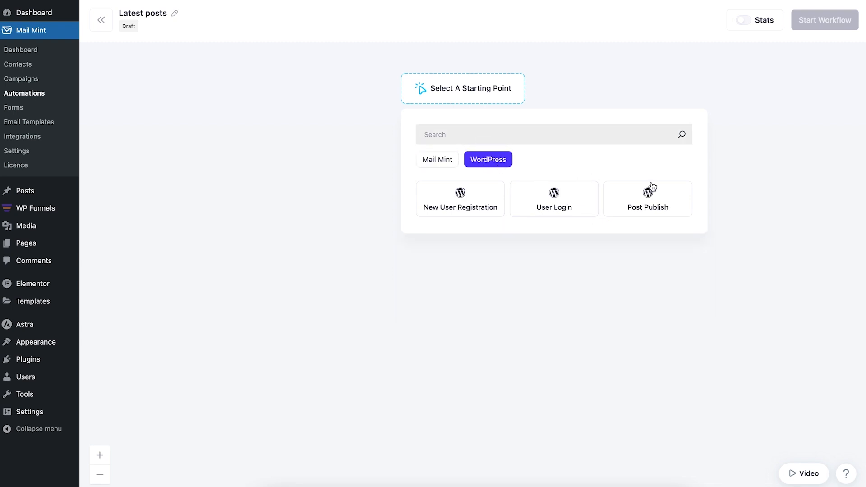
left_click(658, 201)
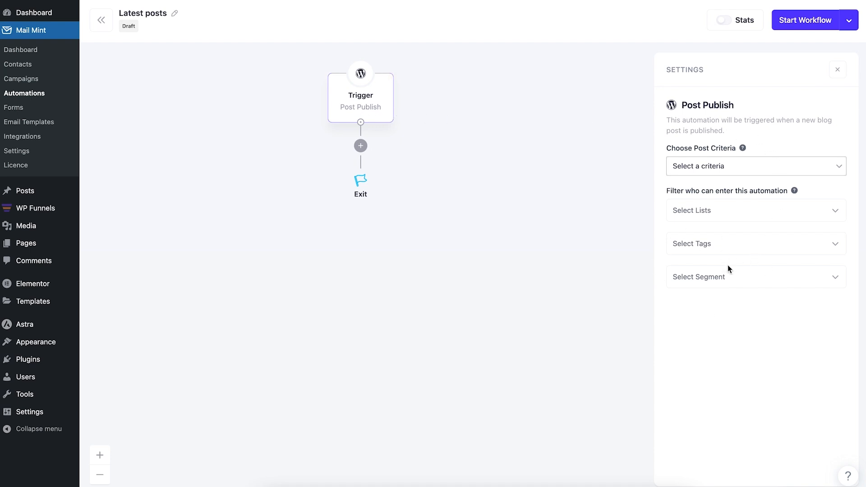
- Filter who can enter the automation by the New user and Optin lists and the "new user" tag
left_click(803, 217)
left_click(712, 294)
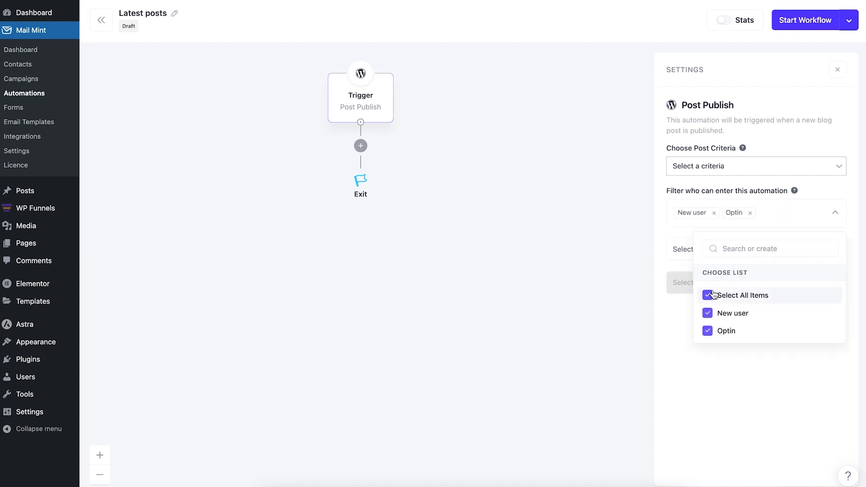
left_click(785, 394)
left_click(801, 256)
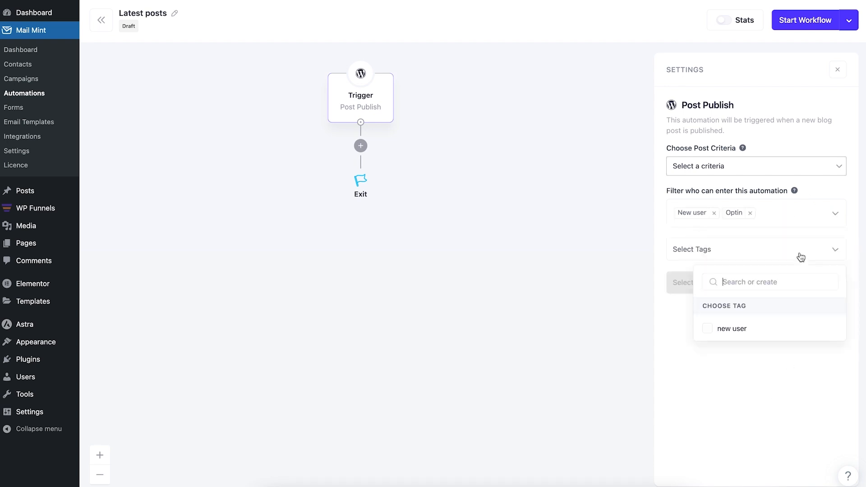
left_click(708, 328)
left_click(756, 389)
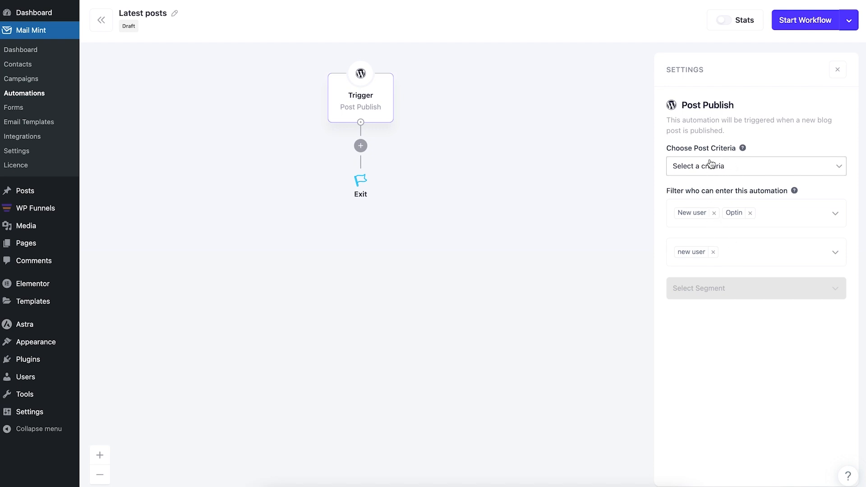
- Look at the post criteria available for the Post Publish trigger and close the choices without selecting one
left_click(800, 168)
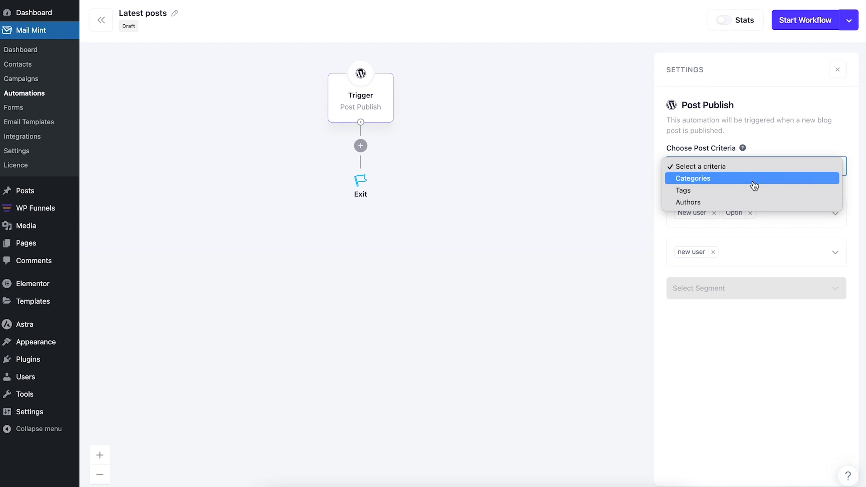
left_click(847, 126)
mouse_move(741, 150)
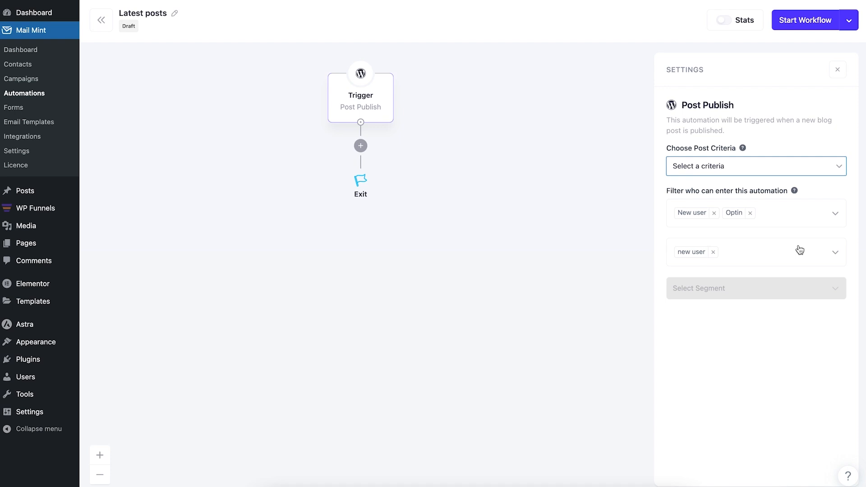
left_click(665, 238)
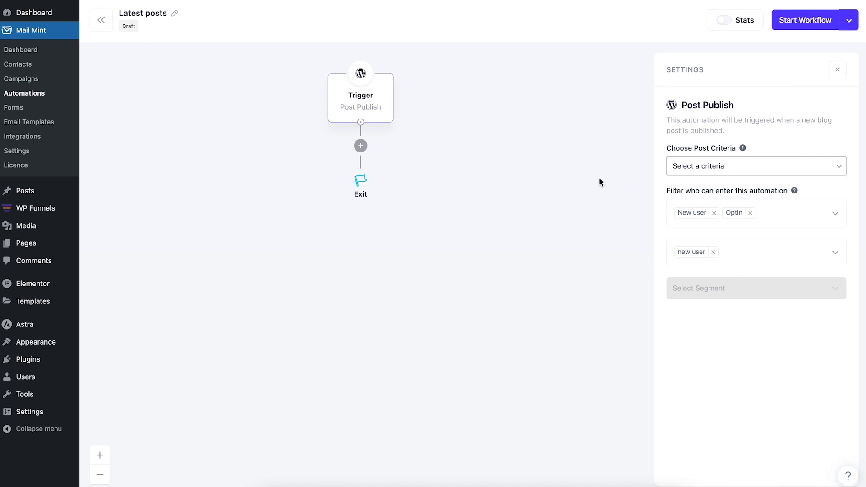
- Add a Time Delay after the Post Publish trigger and set its waiting time to 30 minutes
left_click(361, 146)
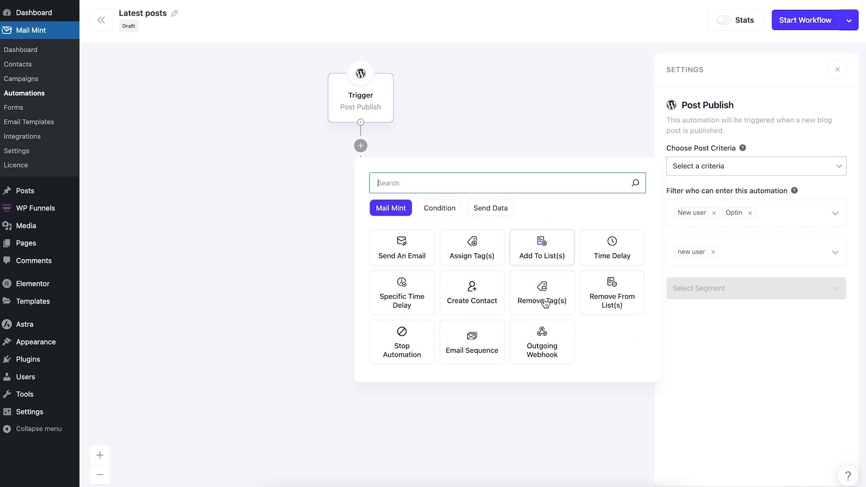
left_click(624, 256)
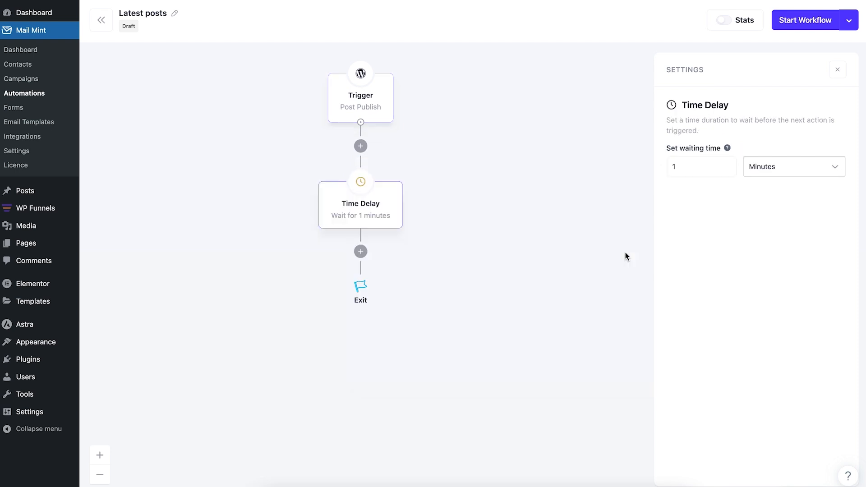
left_click_drag(690, 167, 657, 167)
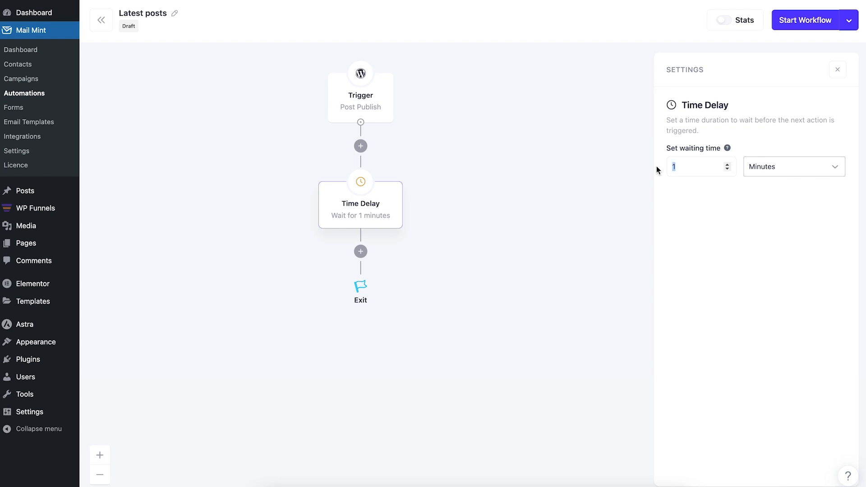
type("30")
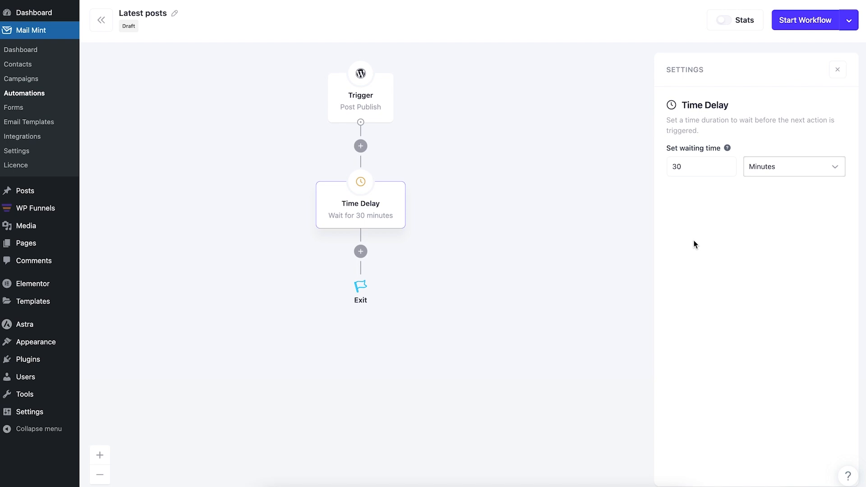
left_click(694, 245)
- Add a Send An Email action after the time delay with the subject line "Here's our latest marketing blog...."
left_click(362, 255)
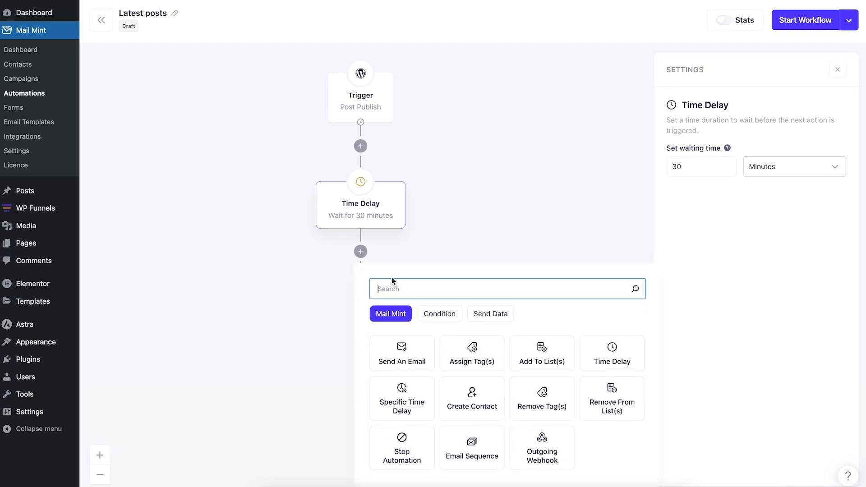
left_click(411, 355)
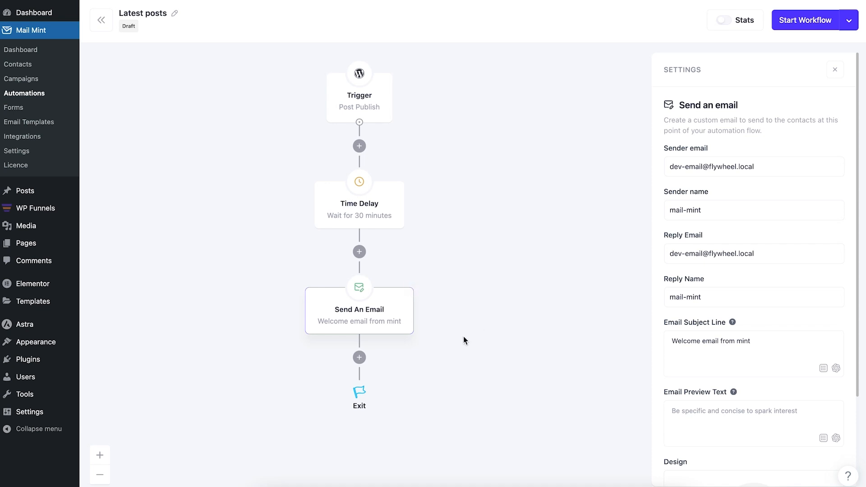
scroll(721, 350, "down", 3)
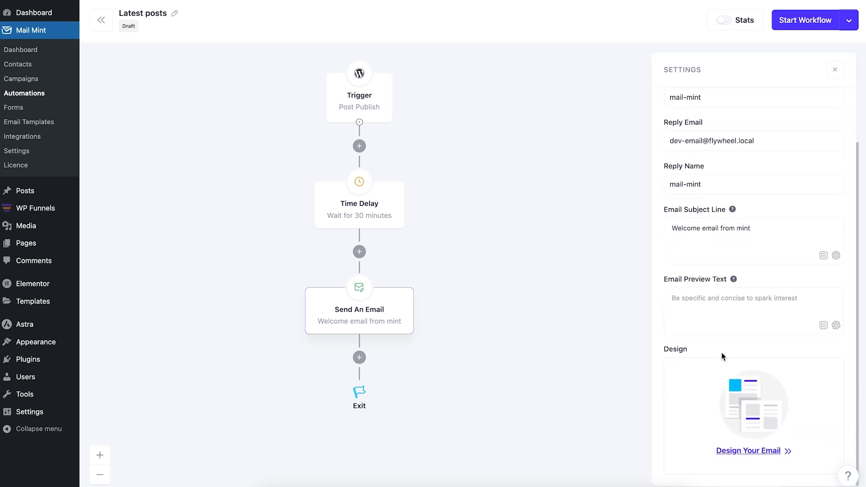
triple_click(715, 230)
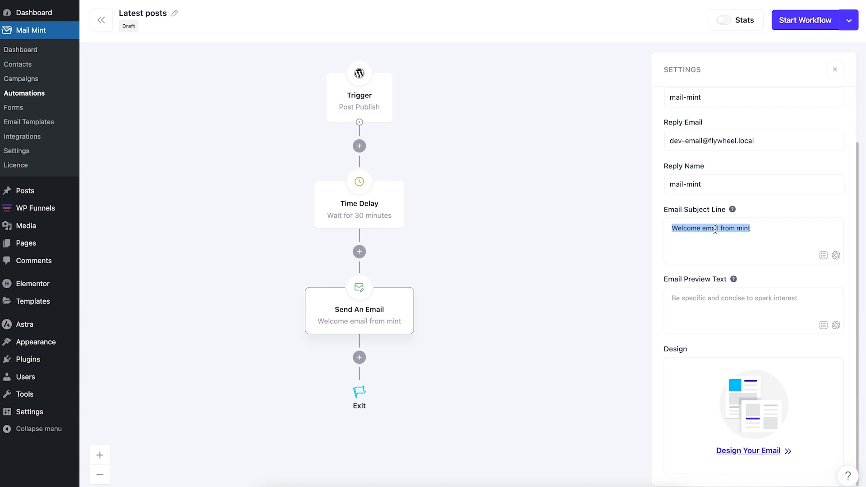
type("Here's our latest mark")
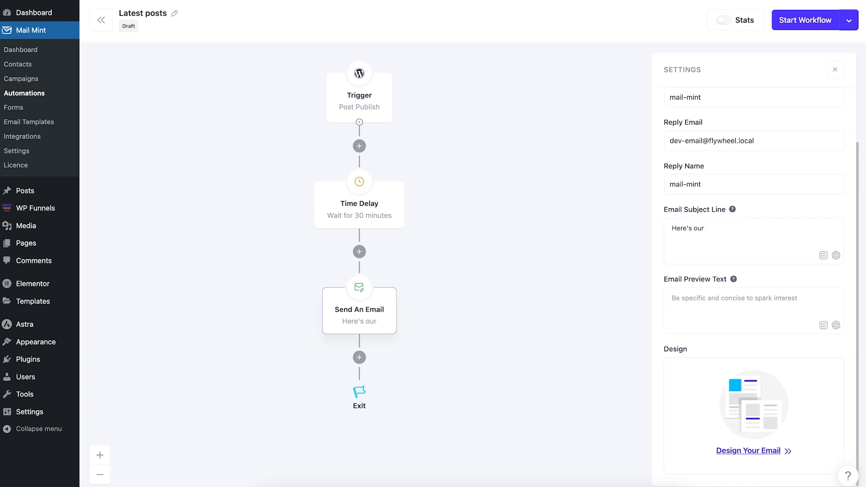
type("eting")
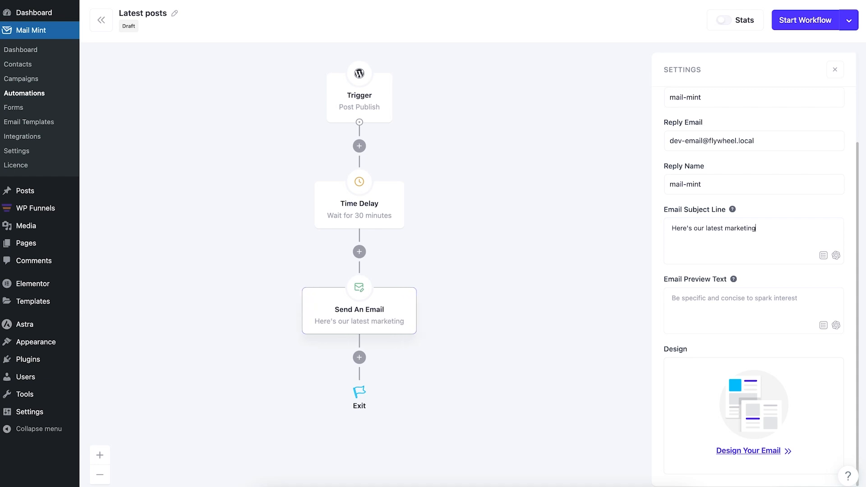
type(" blog....")
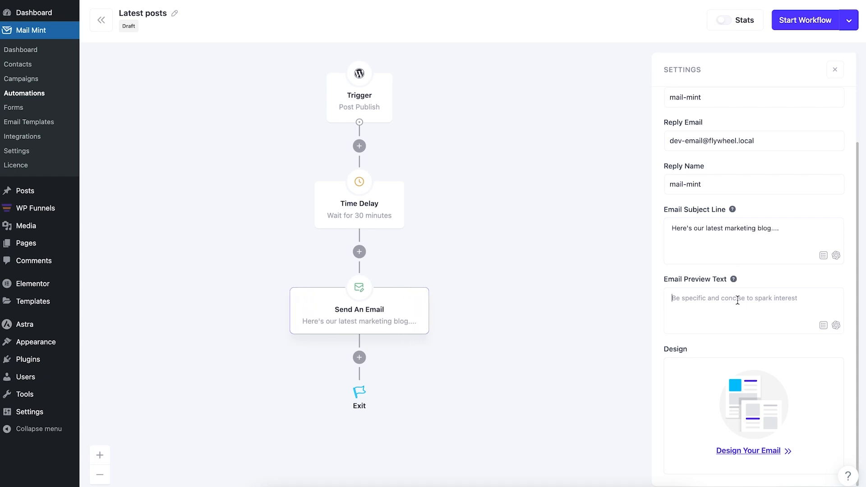
- Set the email preview text to "You will love this if you love marketing.."
scroll(738, 299, "up", 1)
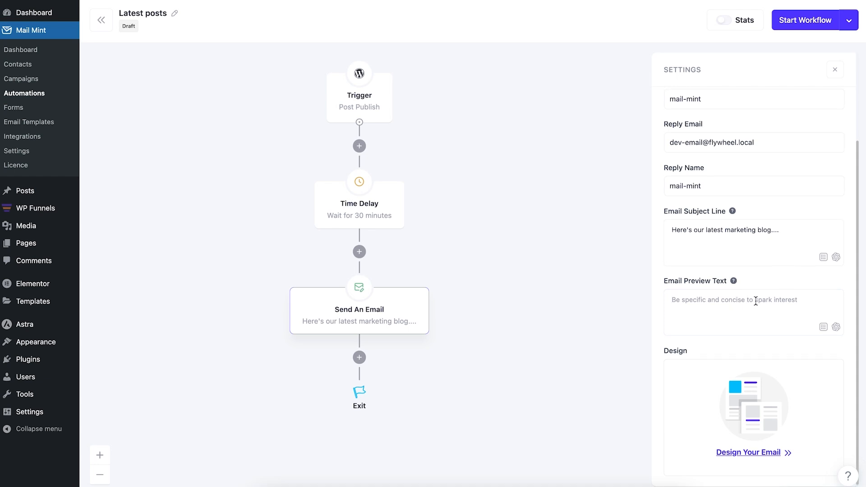
type("Y")
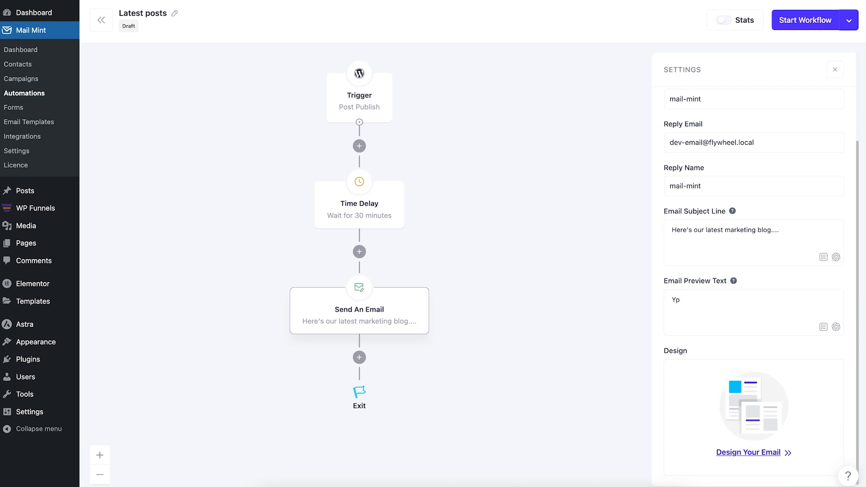
type("ou will love this if you love marketing..")
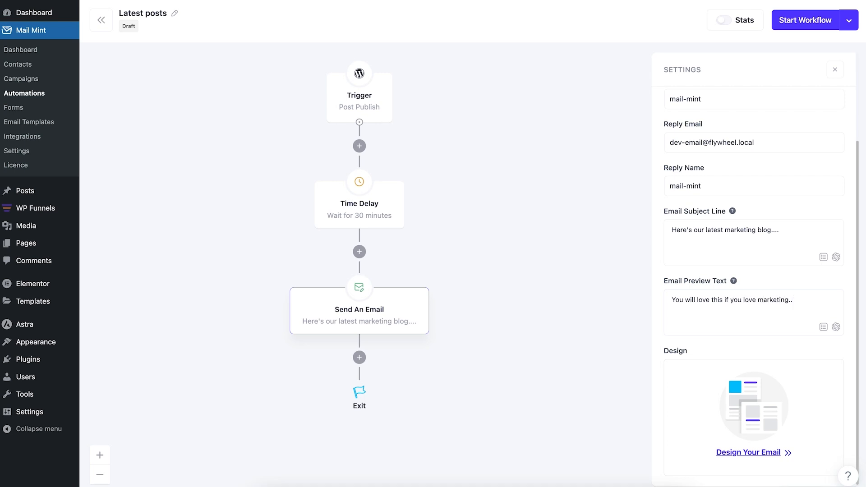
scroll(762, 325, "down", 1)
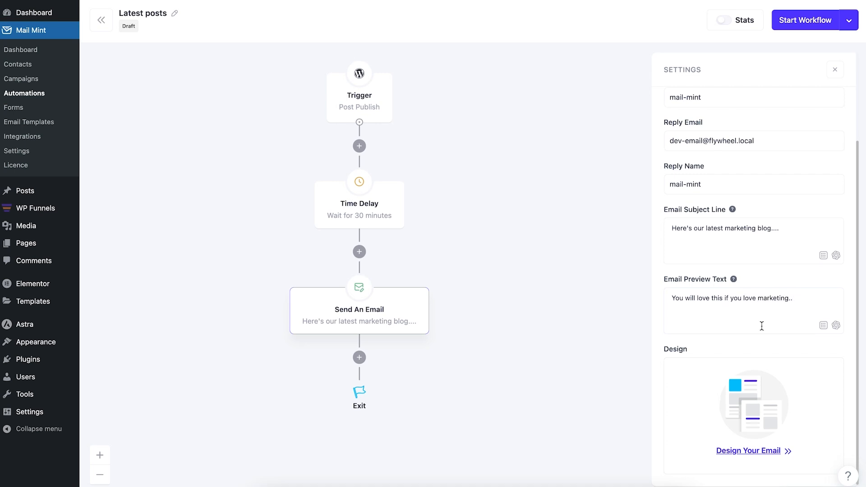
- Start designing the email and apply the branded Newsletter Update template
left_click(772, 453)
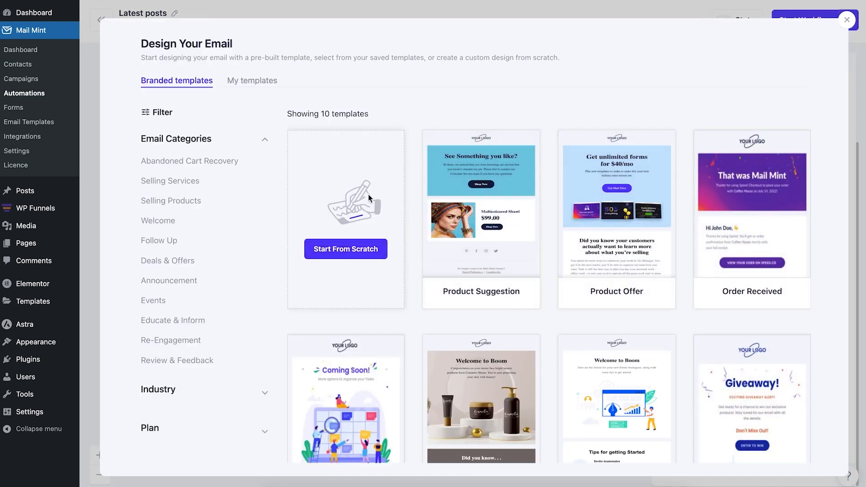
scroll(481, 205, "down", 5)
scroll(482, 202, "down", 15)
scroll(482, 202, "down", 8)
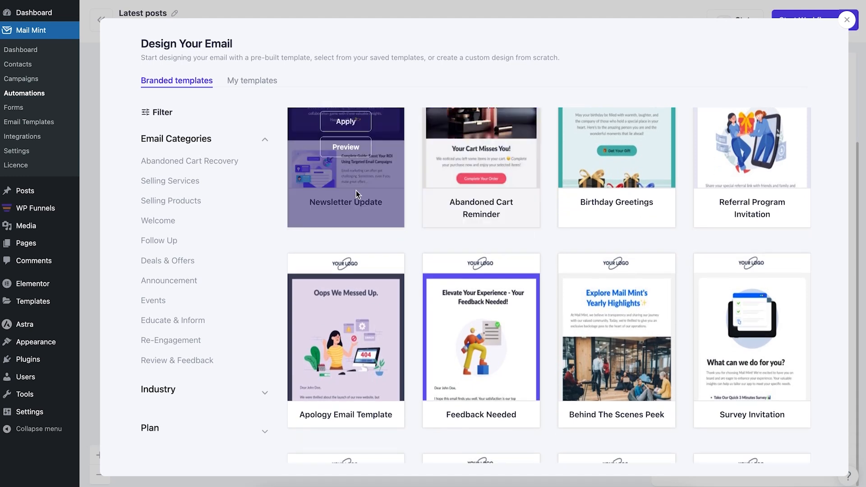
scroll(357, 181, "up", 2)
left_click(351, 200)
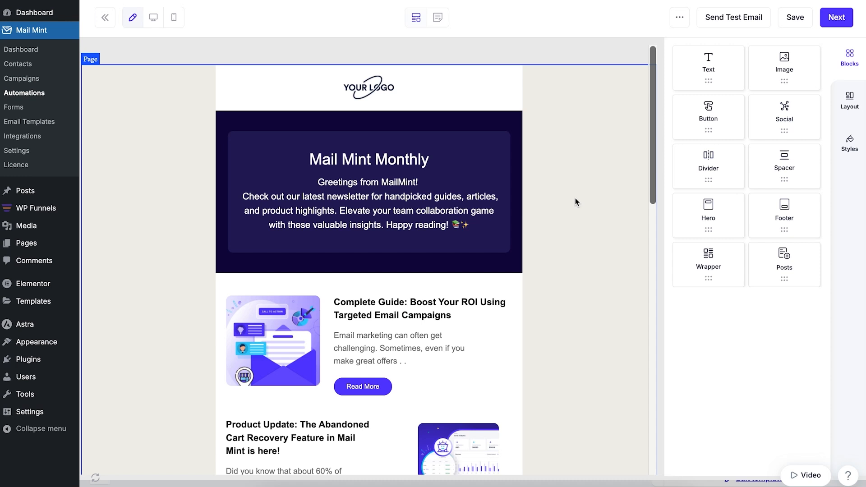
- Delete the four sample article sections between the greeting banner and the "Want to more articles like this?" block
scroll(575, 202, "down", 3)
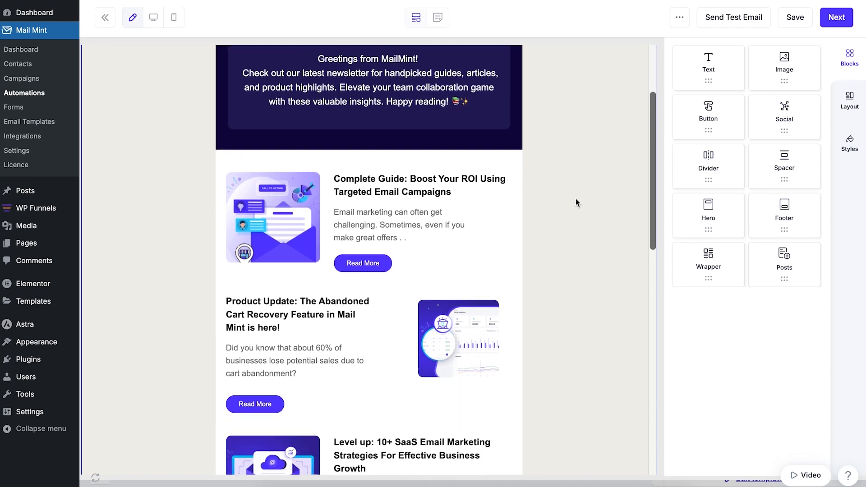
left_click(458, 180)
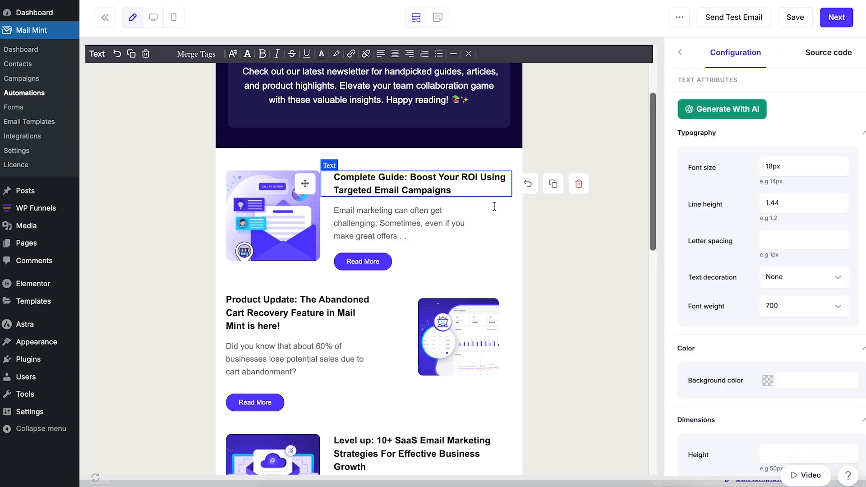
left_click(447, 222)
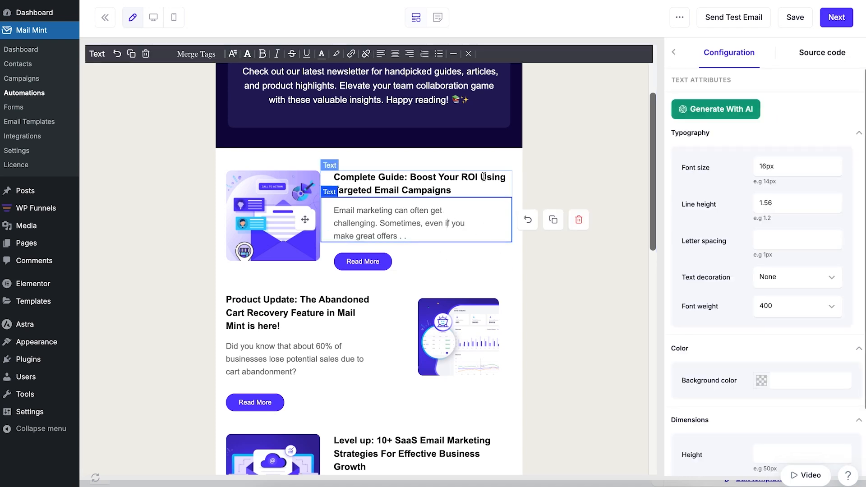
left_click(575, 165)
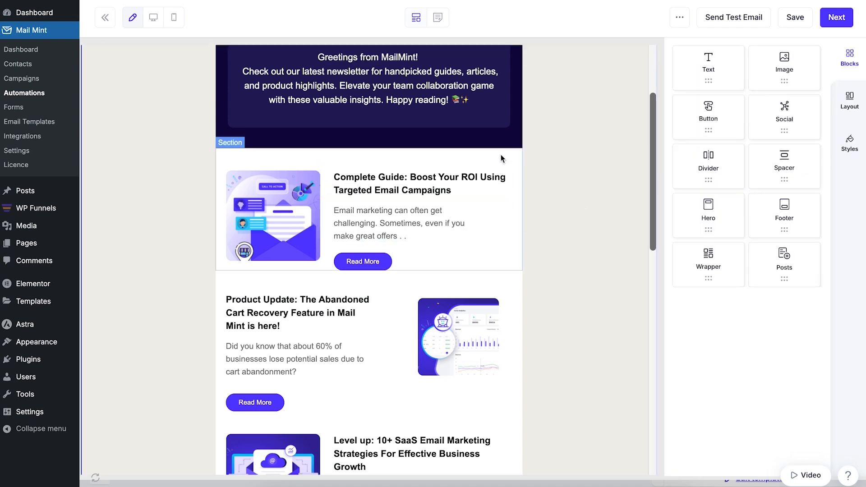
left_click(551, 174)
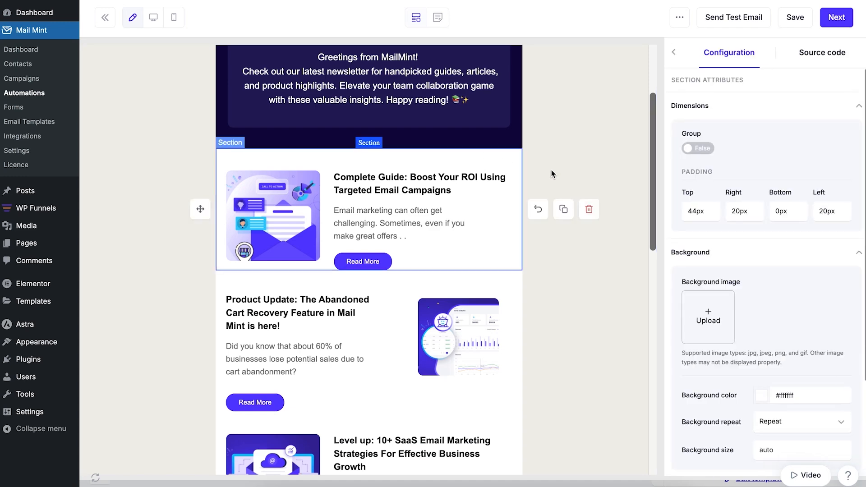
left_click(589, 209)
left_click(589, 218)
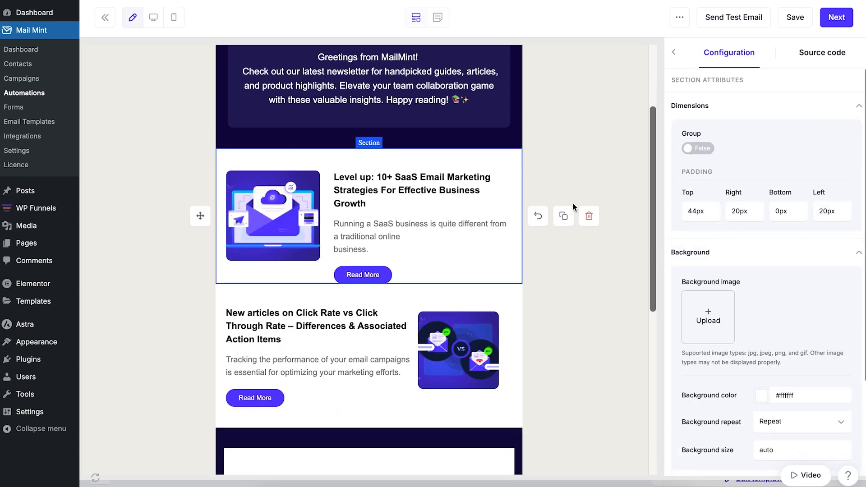
left_click(588, 219)
left_click(497, 158)
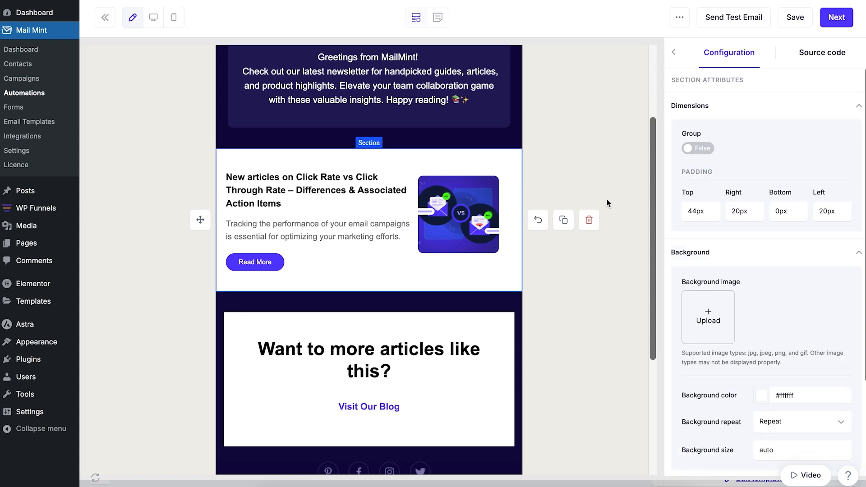
left_click(589, 220)
left_click(670, 52)
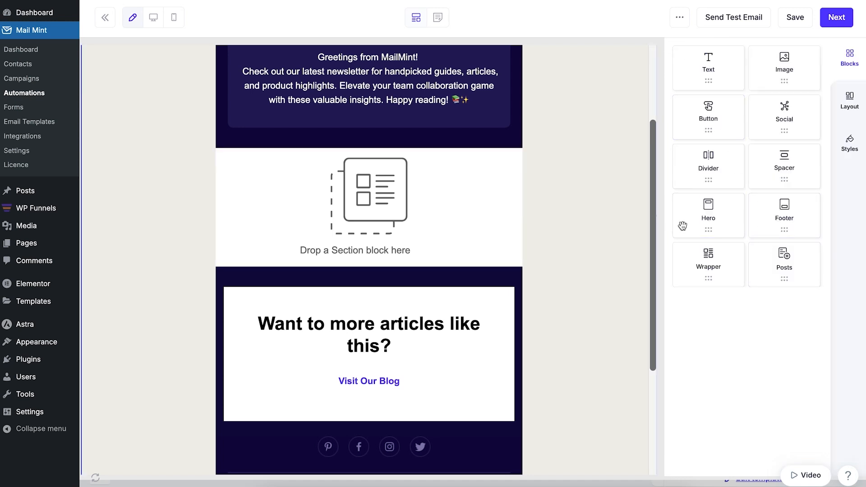
- Insert a Posts block in the emptied section of the email and set its layout to Layout 3
left_click_drag(783, 271, 390, 229)
left_click(784, 143)
left_click(802, 208)
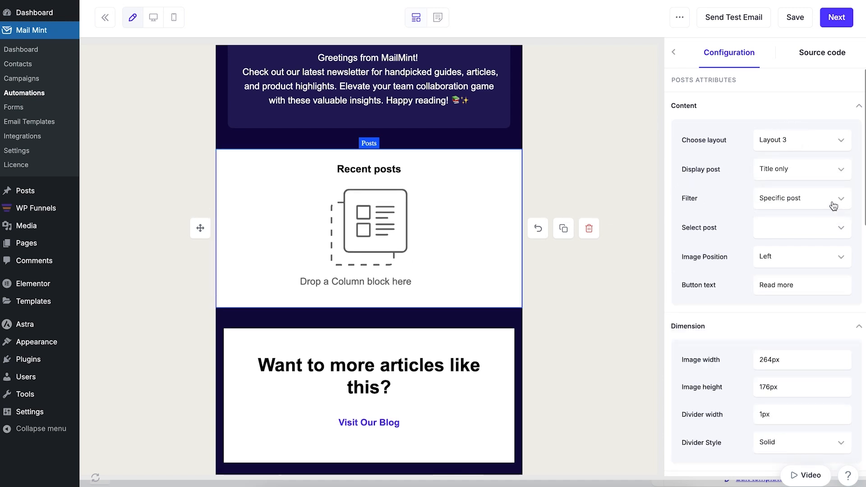
- Filter the Posts block by Latest posts and set its post quantity to 1
left_click(838, 204)
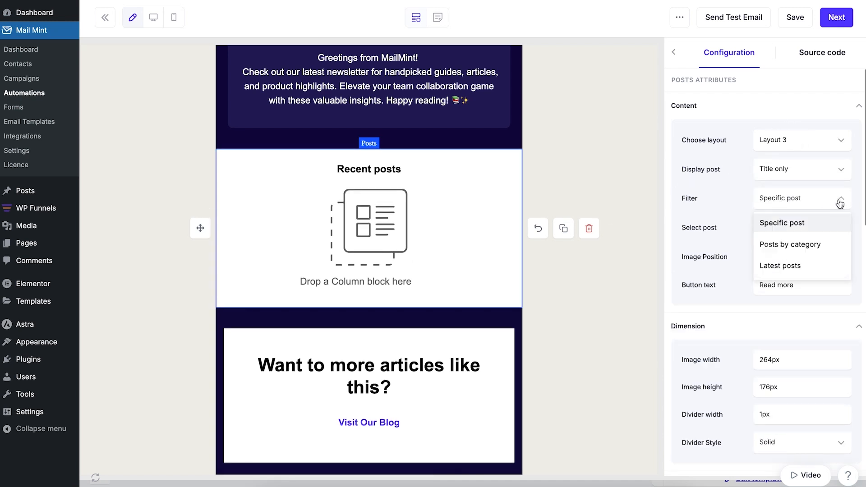
left_click(815, 266)
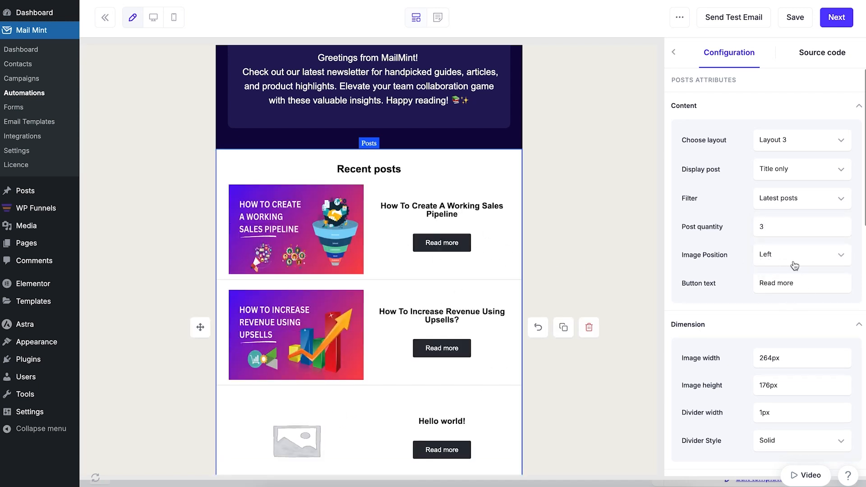
left_click_drag(834, 226, 738, 226)
type("1")
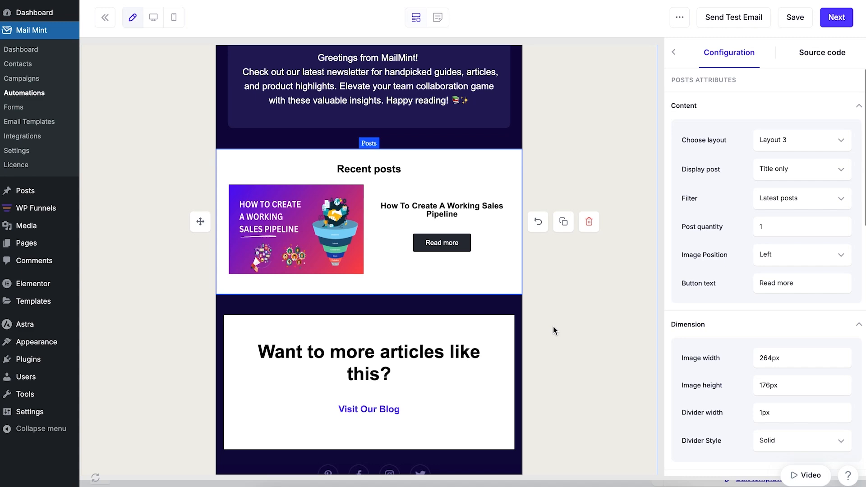
scroll(489, 319, "down", 3)
scroll(489, 318, "up", 5)
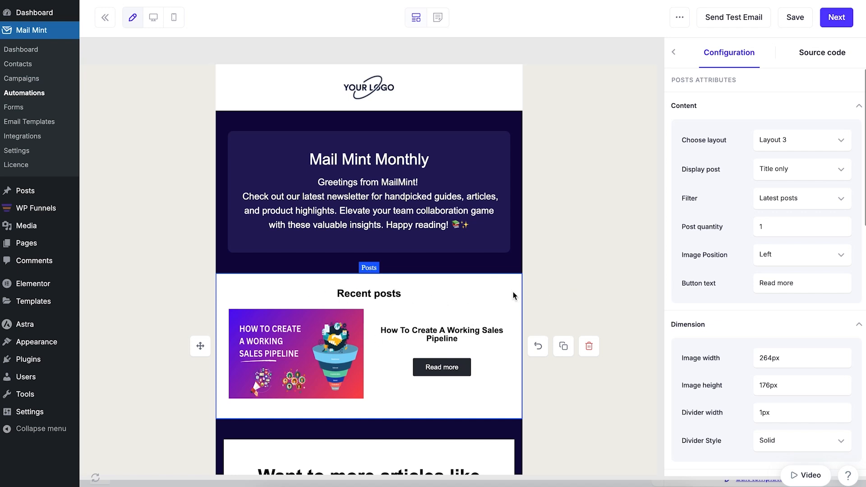
left_click(761, 228)
type("1")
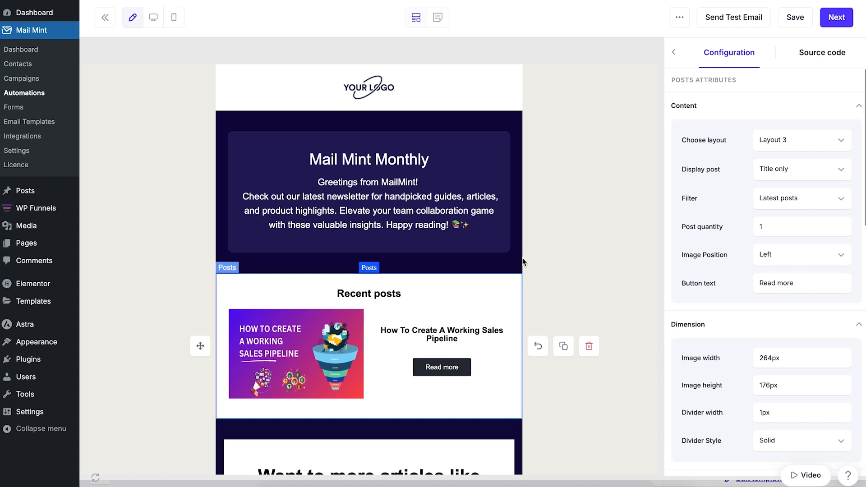
- Save the email design, return to the automation, and start the Latest posts workflow
left_click(795, 18)
left_click(831, 18)
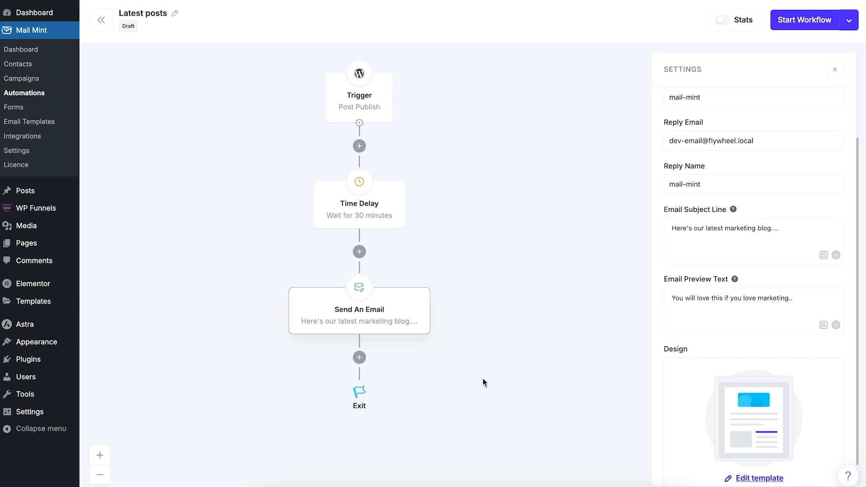
left_click(803, 22)
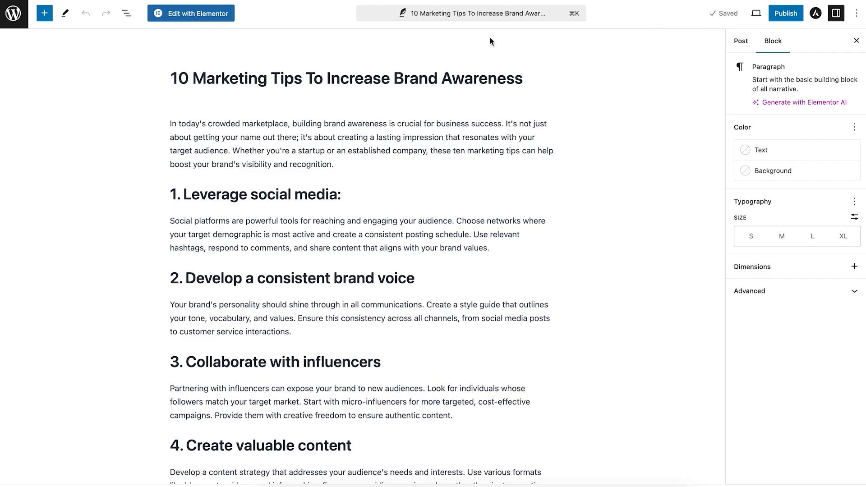
- In the "10 Marketing Tips To Increase Brand Awareness" draft post, remove the colon from the heading "1. Leverage social media:"
left_click(442, 151)
scroll(460, 142, "down", 15)
scroll(460, 142, "up", 15)
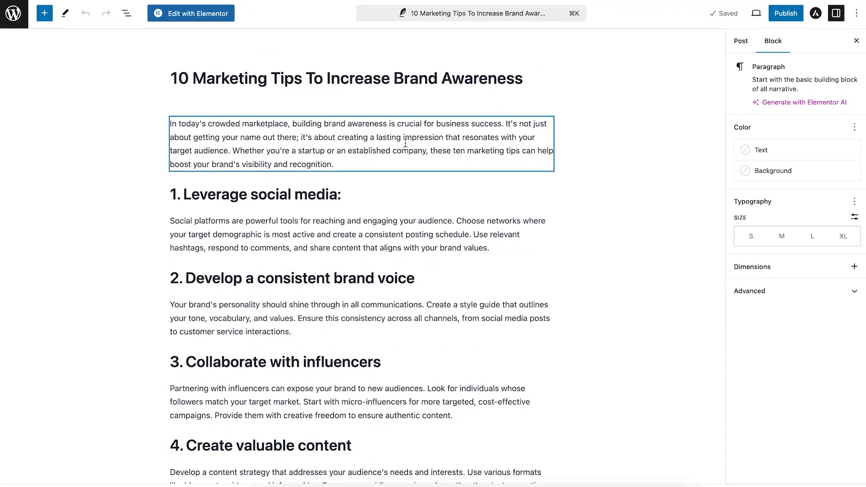
left_click(463, 232)
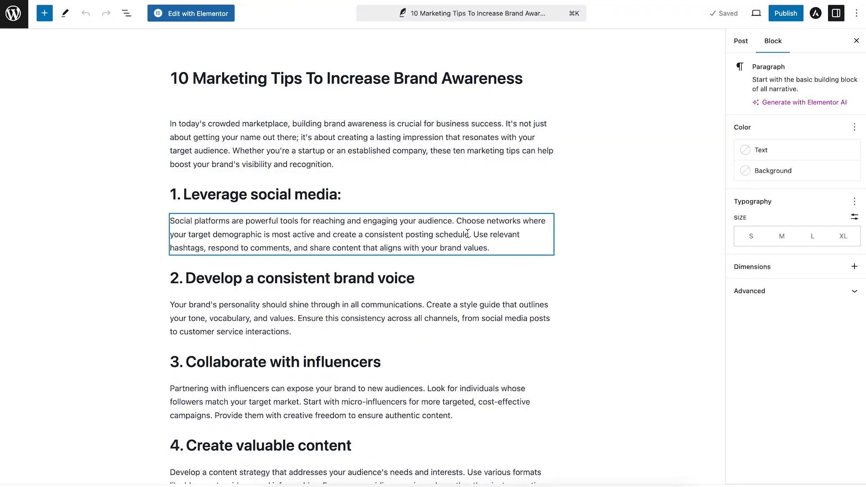
left_click(397, 195)
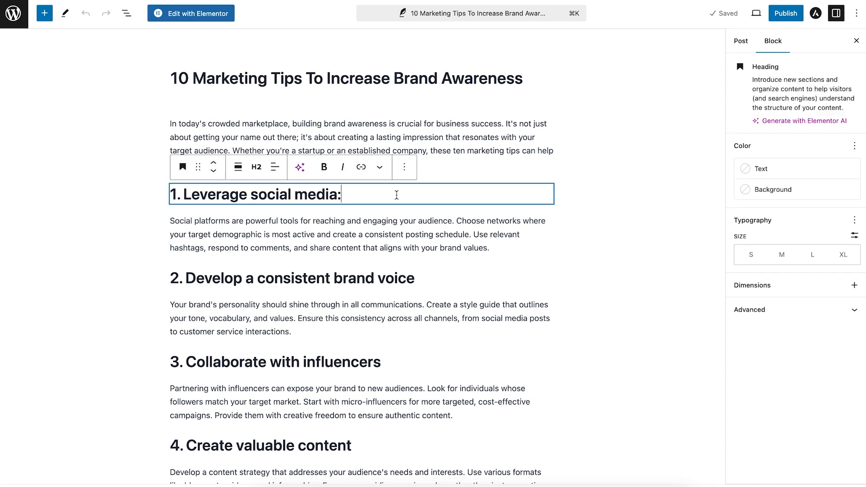
key("BackSpace")
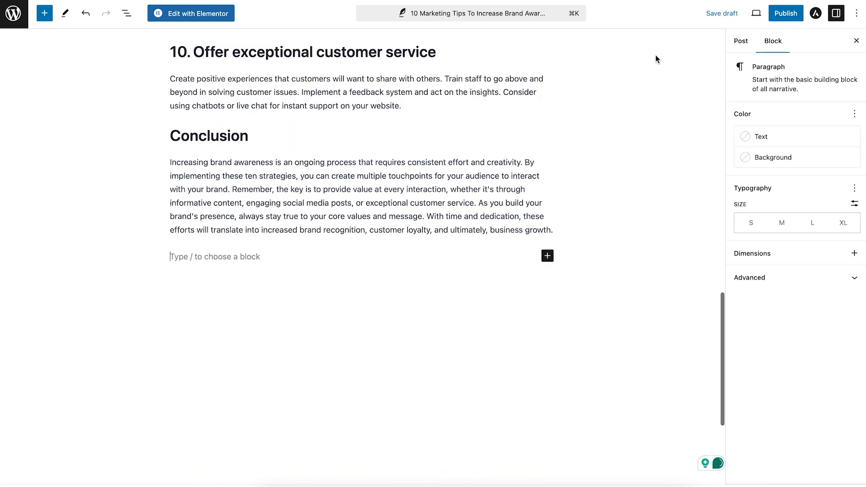
scroll(632, 113, "up", 20)
left_click(614, 58)
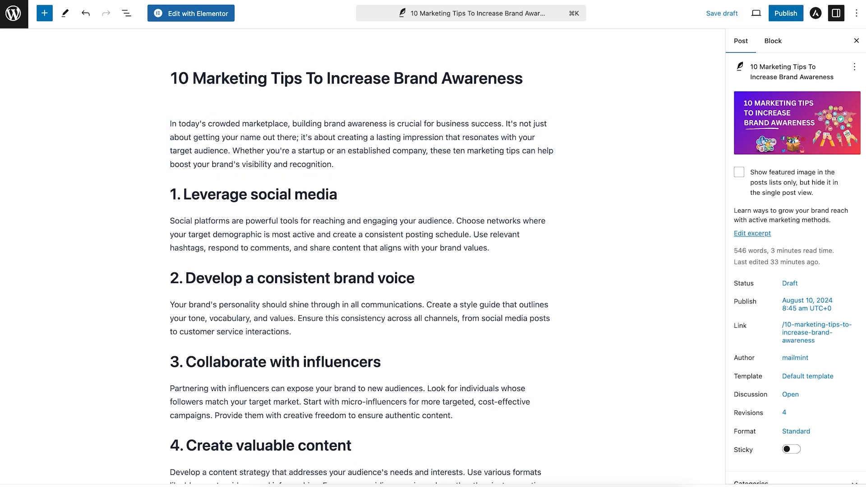
- Publish the "10 Marketing Tips To Increase Brand Awareness" post and view it on the site
left_click(789, 19)
left_click(774, 17)
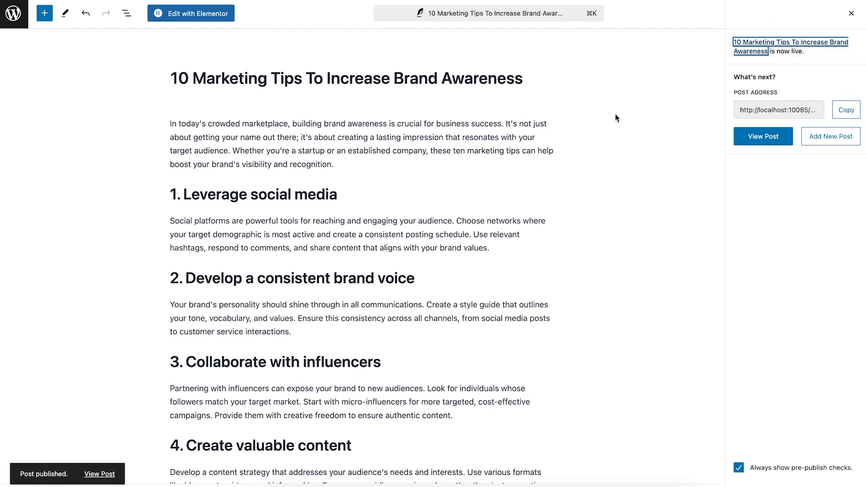
left_click(752, 142)
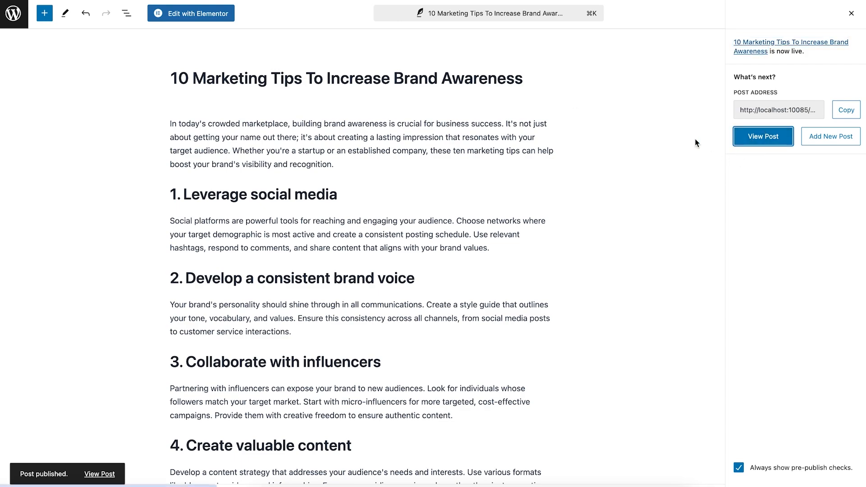
scroll(586, 135, "down", 15)
scroll(586, 136, "up", 15)
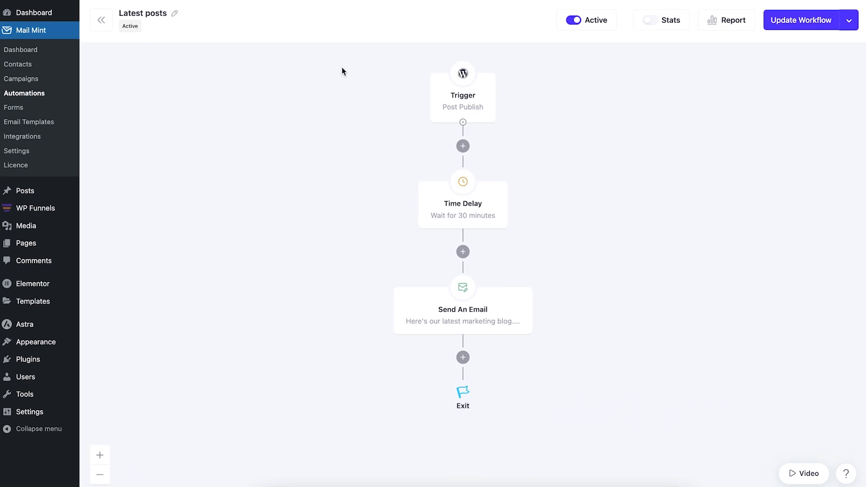
- Switch to the FluentSMTP email logs and examine the body of the newest "Here's our latest marketing blog...." email
left_click(101, 20)
left_click(650, 19)
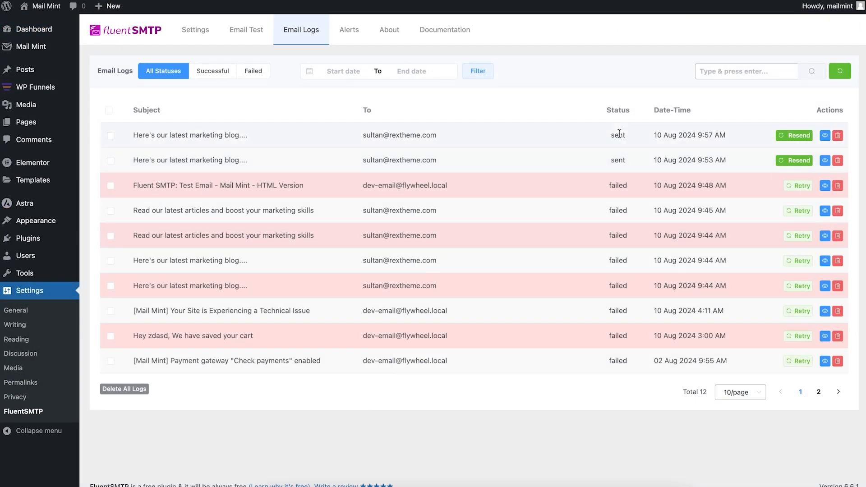
left_click(825, 135)
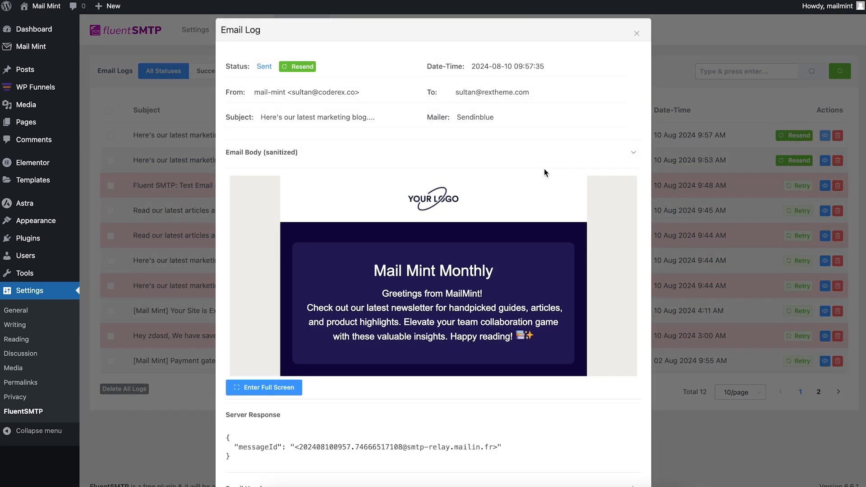
scroll(523, 180, "down", 10)
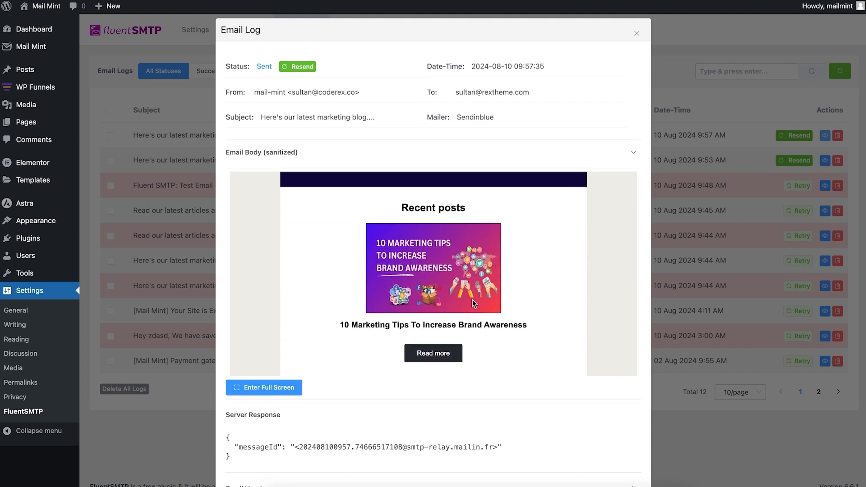
scroll(483, 298, "down", 2)
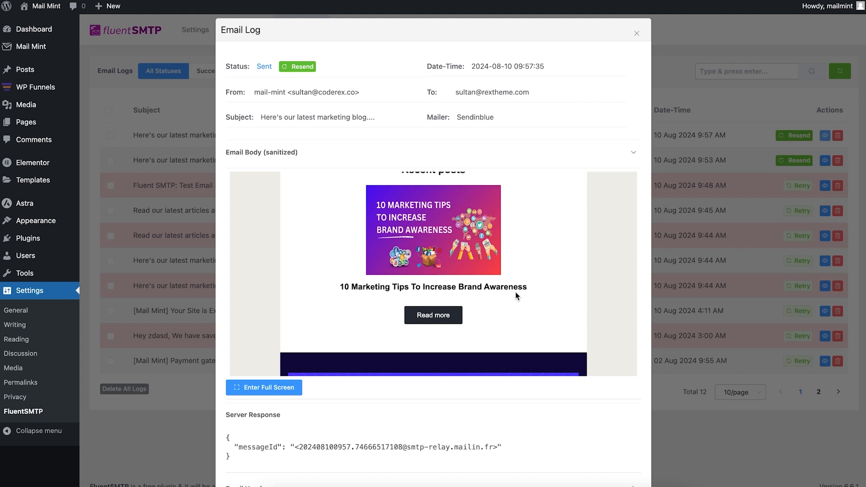
scroll(516, 295, "up", 6)
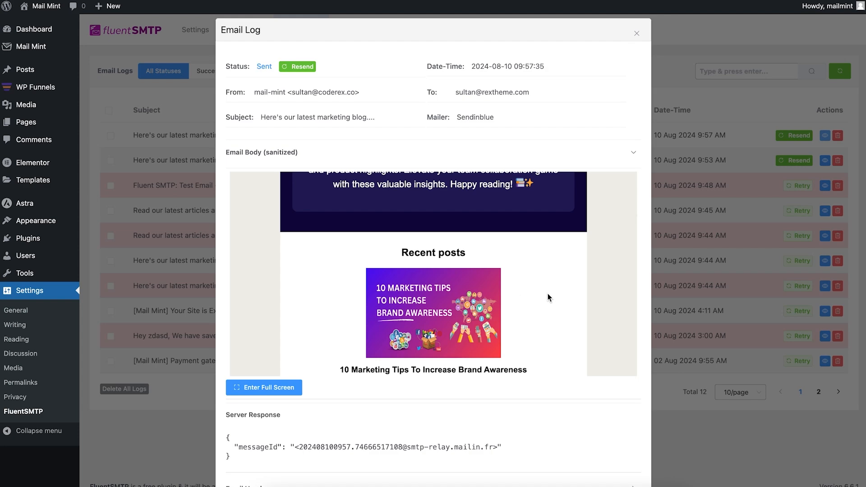
scroll(549, 297, "up", 4)
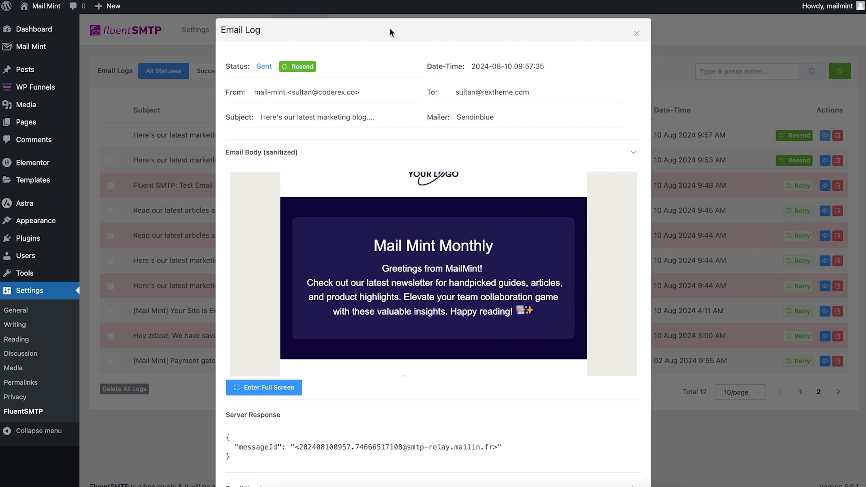